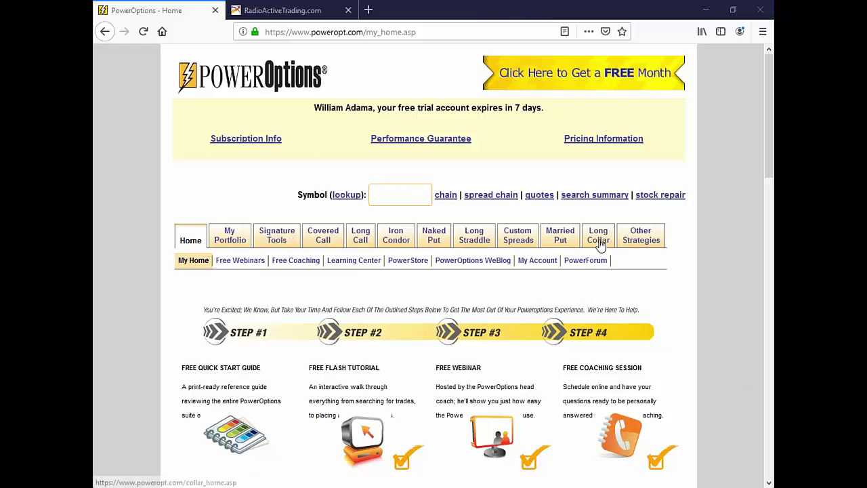
- Start an INTC custom spread with a stock leg buying 100 Intel shares
left_click(519, 240)
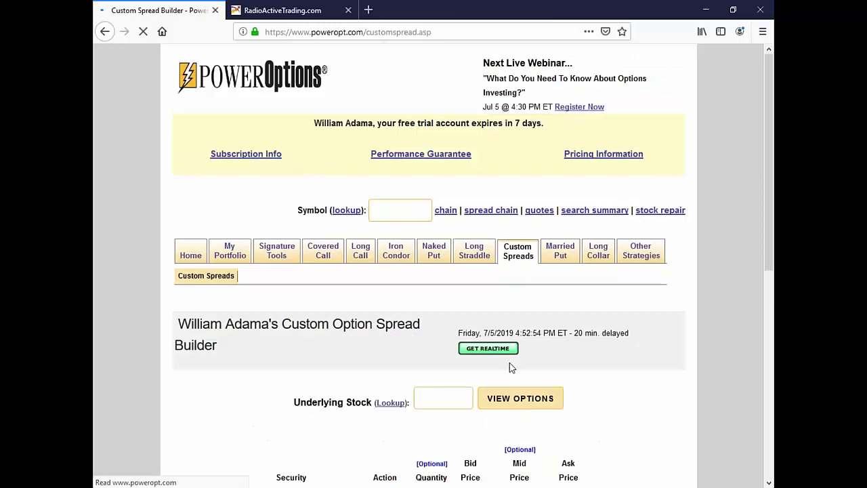
scroll(500, 368, "down", 3)
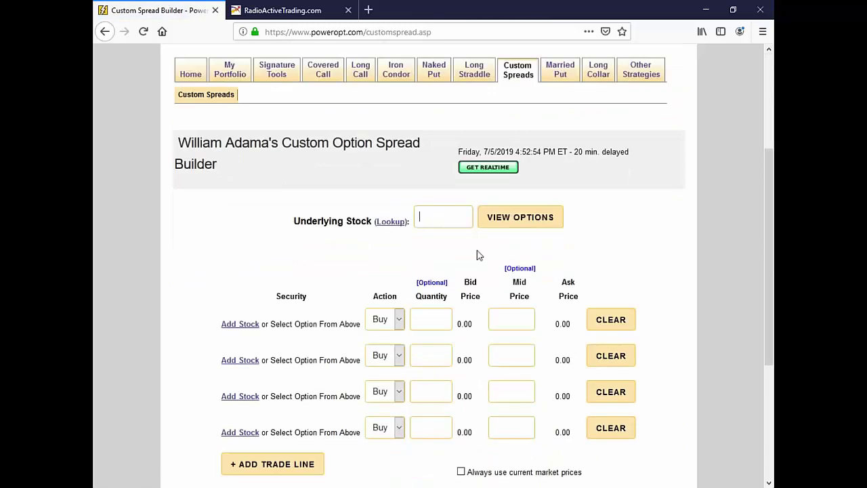
left_click(234, 323)
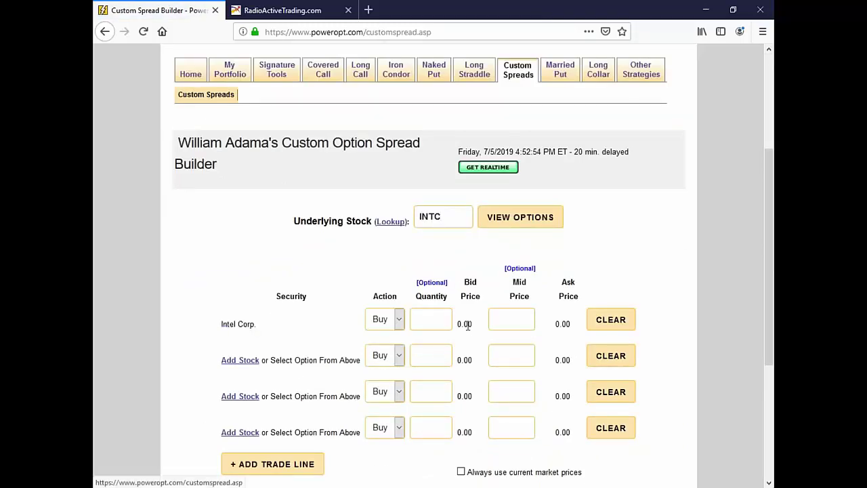
left_click(422, 322)
type("100")
left_click(524, 312)
- Add the January 17 2020 50.00 INTC put to the spread
left_click(522, 216)
scroll(368, 291, "down", 5)
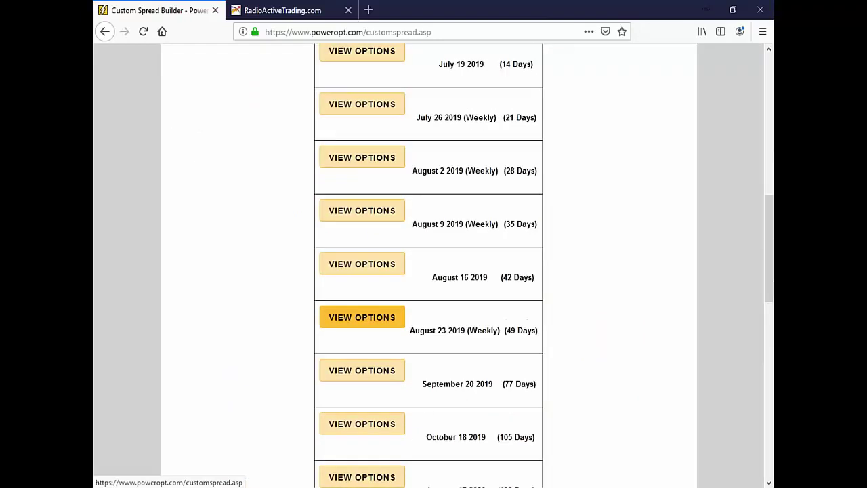
scroll(366, 319, "down", 3)
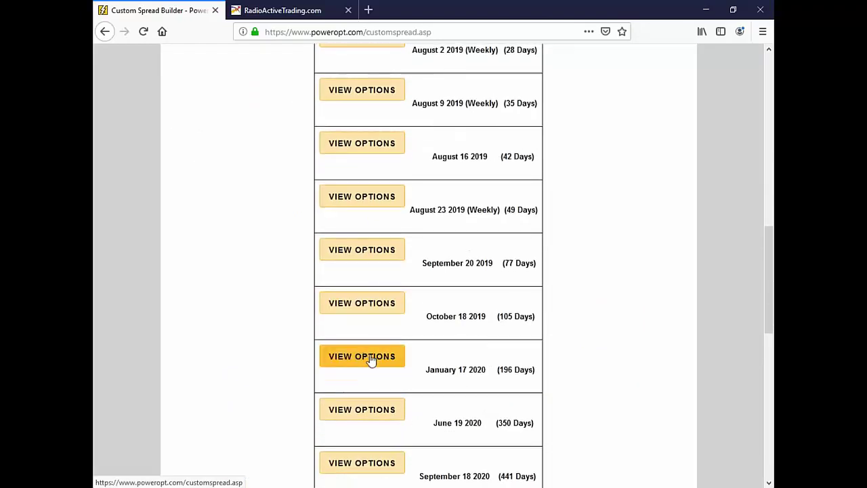
left_click(371, 361)
scroll(393, 359, "down", 15)
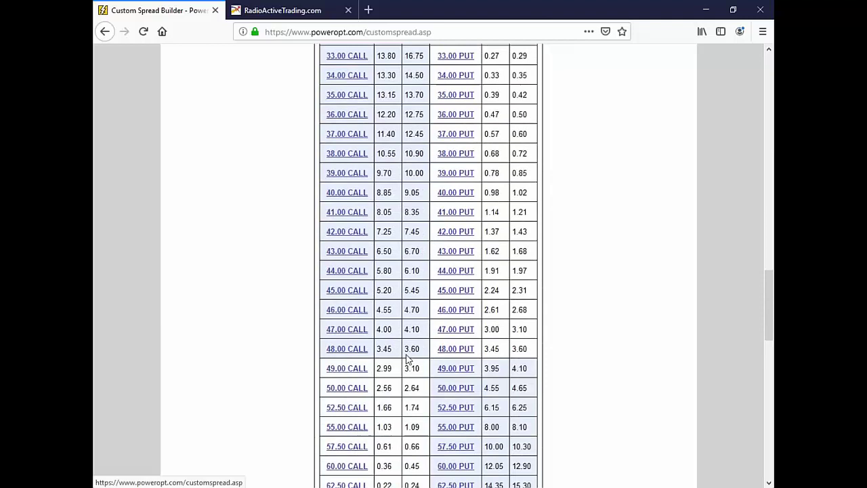
left_click(457, 387)
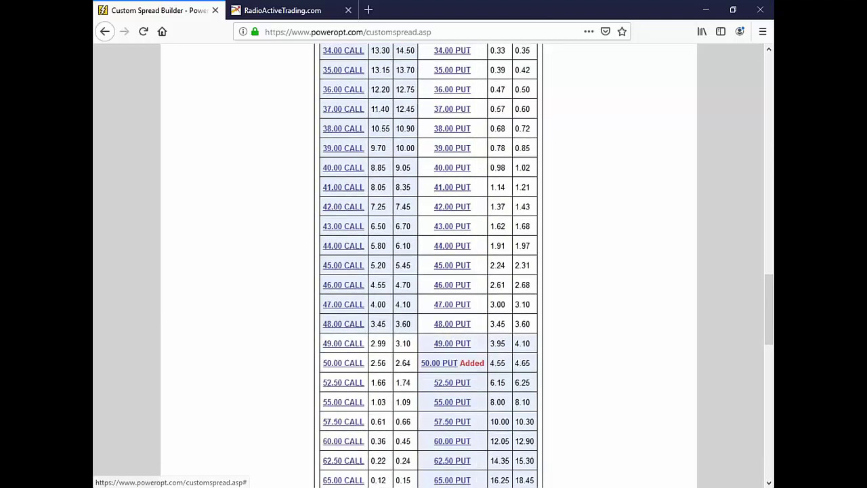
scroll(513, 406, "down", 15)
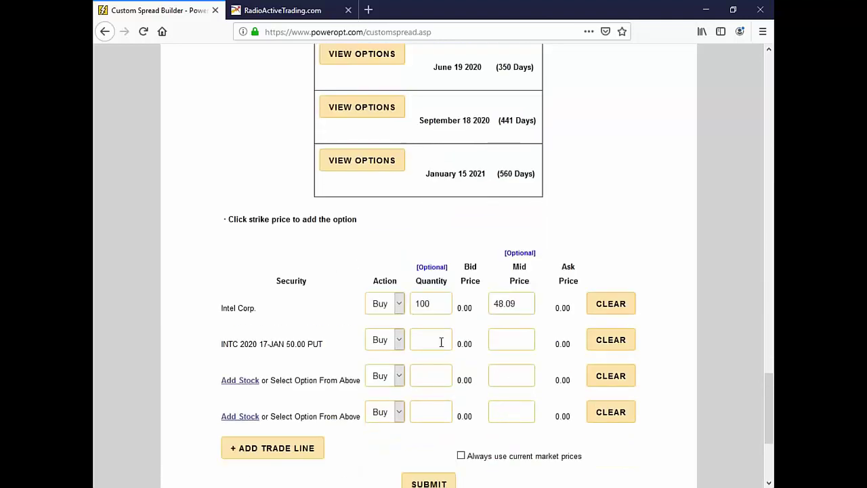
scroll(444, 359, "down", 2)
- Analyze the INTC married put, allow the Flash profit/loss chart, and mark the $269.00 max risk
left_click(443, 421)
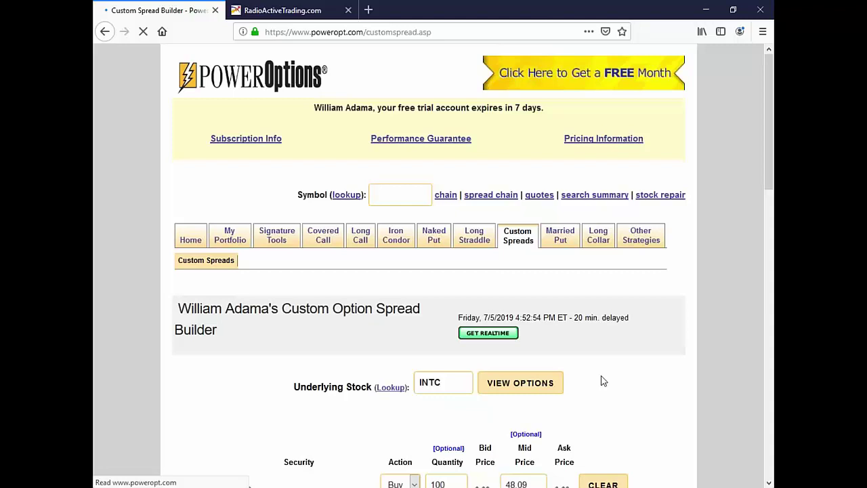
scroll(581, 407, "down", 10)
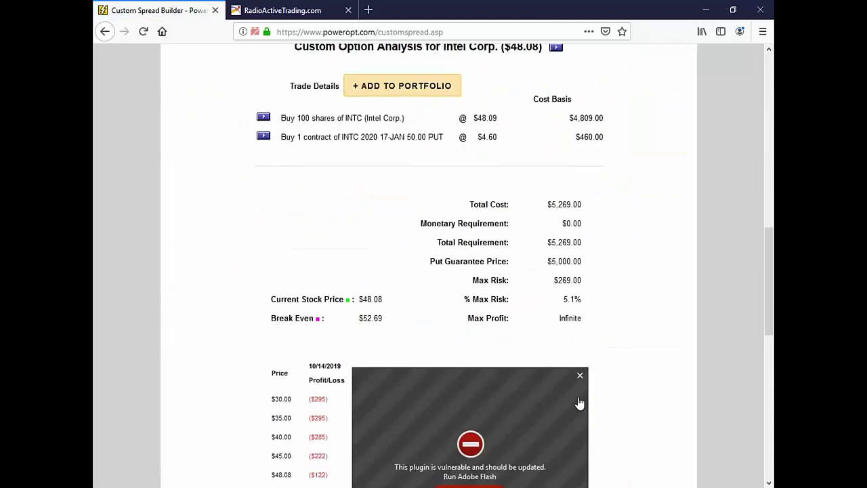
left_click(578, 405)
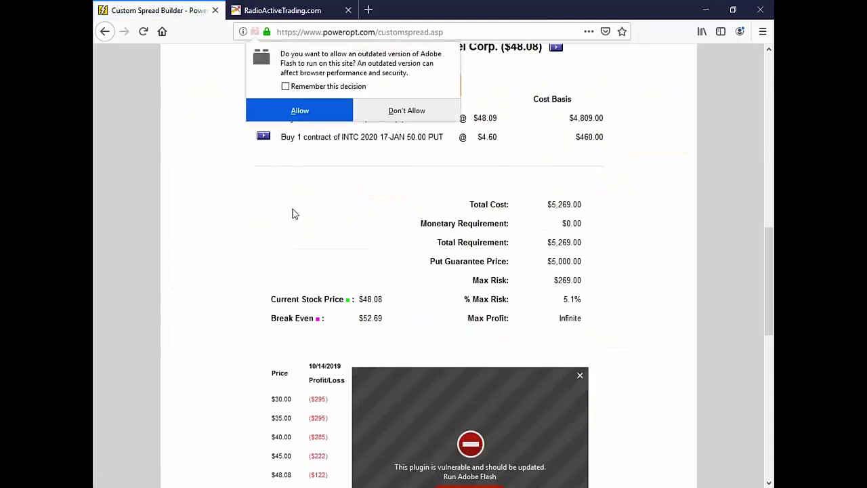
left_click(303, 112)
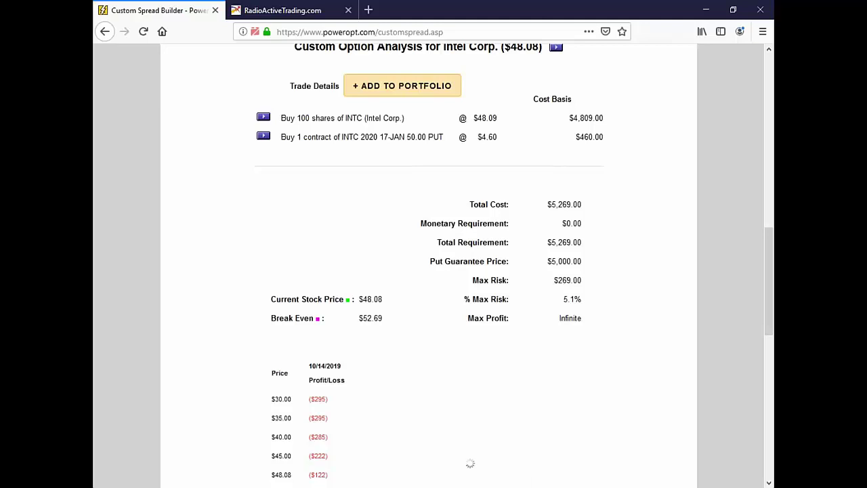
scroll(551, 228, "down", 2)
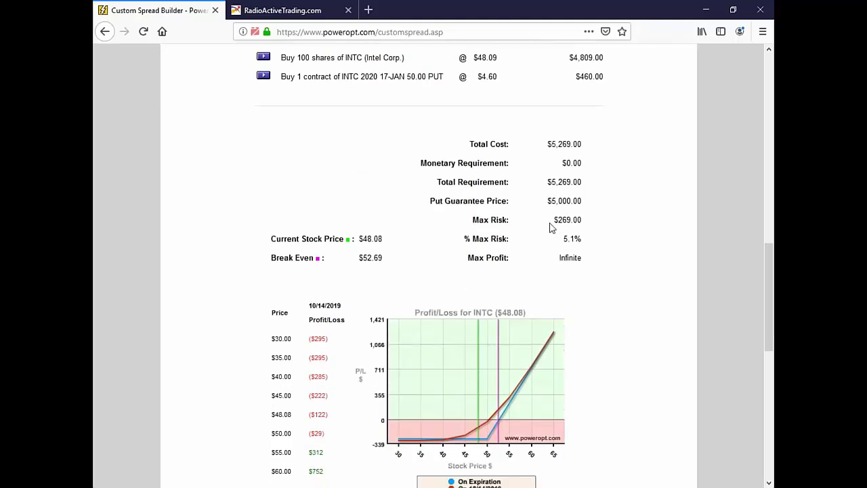
left_click_drag(551, 224, 621, 220)
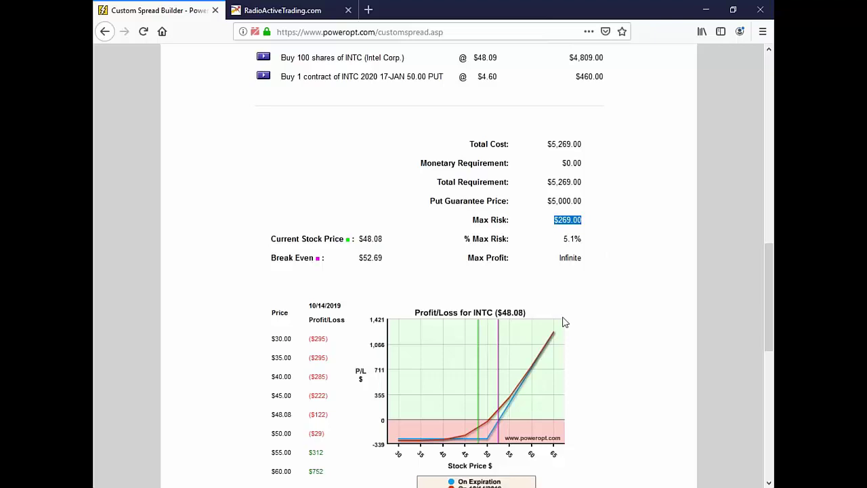
- Reload the INTC expirations and open the July 12 2019 weekly option chain
scroll(624, 297, "up", 8)
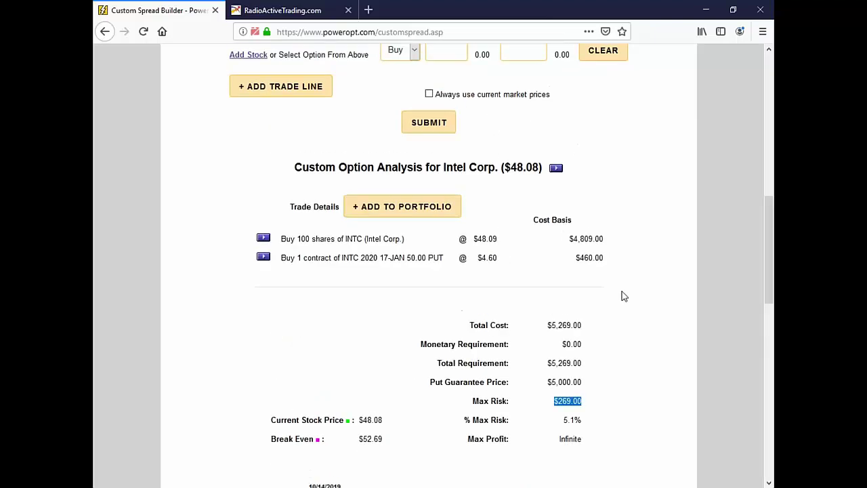
scroll(624, 297, "up", 2)
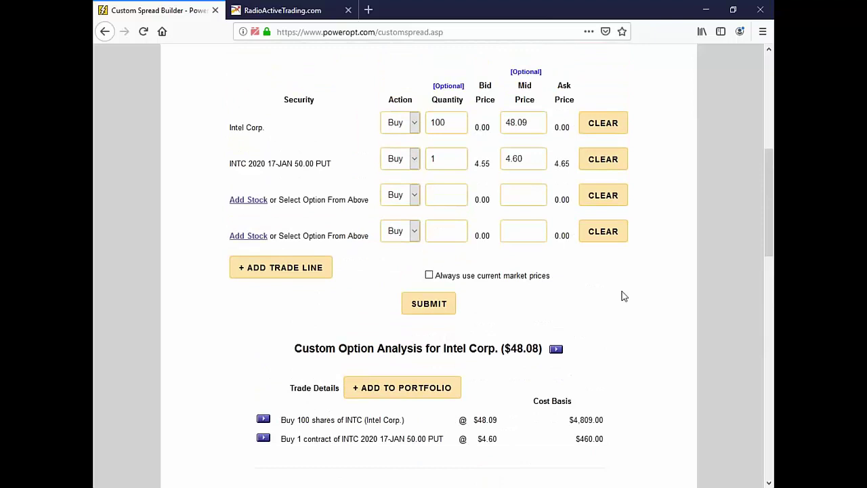
scroll(626, 292, "up", 2)
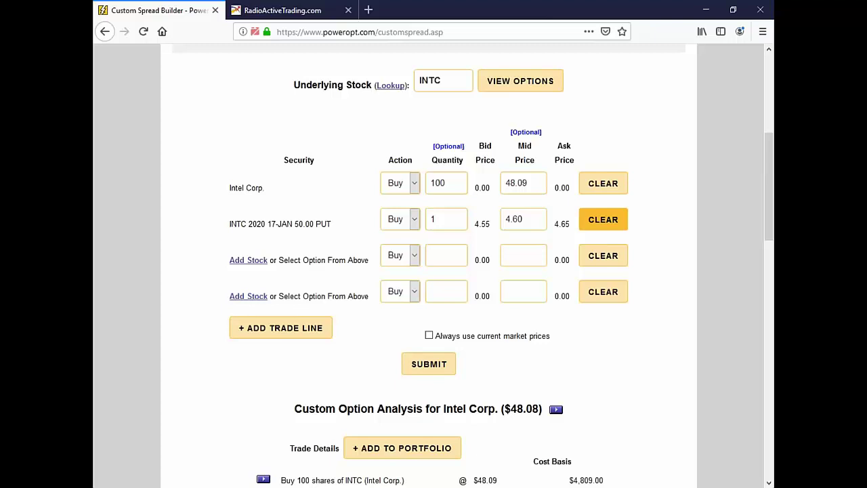
left_click(519, 88)
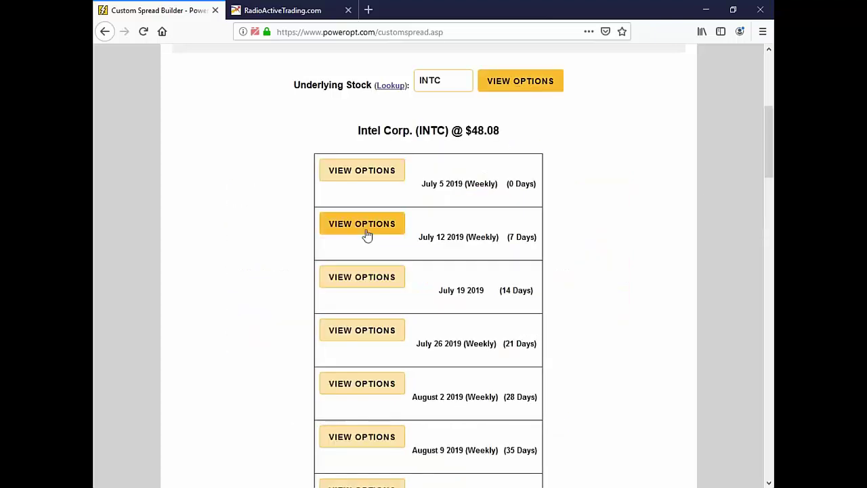
left_click(366, 231)
scroll(487, 238, "down", 5)
scroll(487, 238, "down", 3)
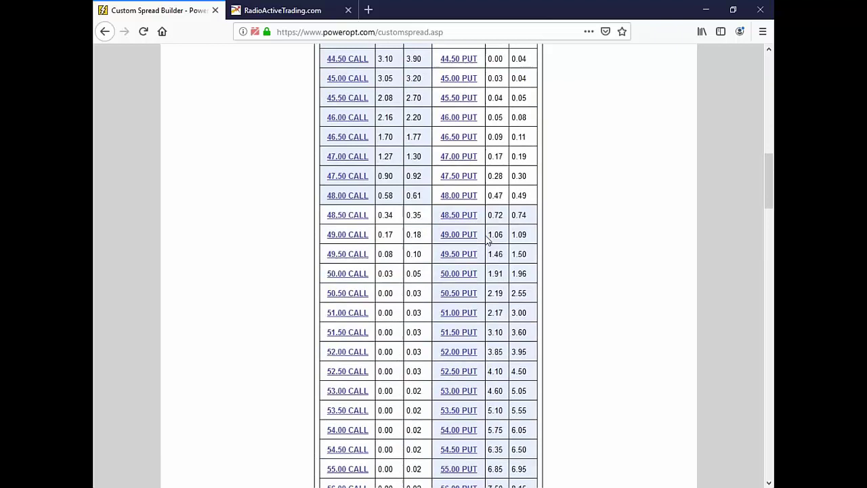
- Compare bid/ask of the 50.00, 49.50, 49.00 and 48.50 calls, settling on 48.50
left_click_drag(378, 182, 423, 181)
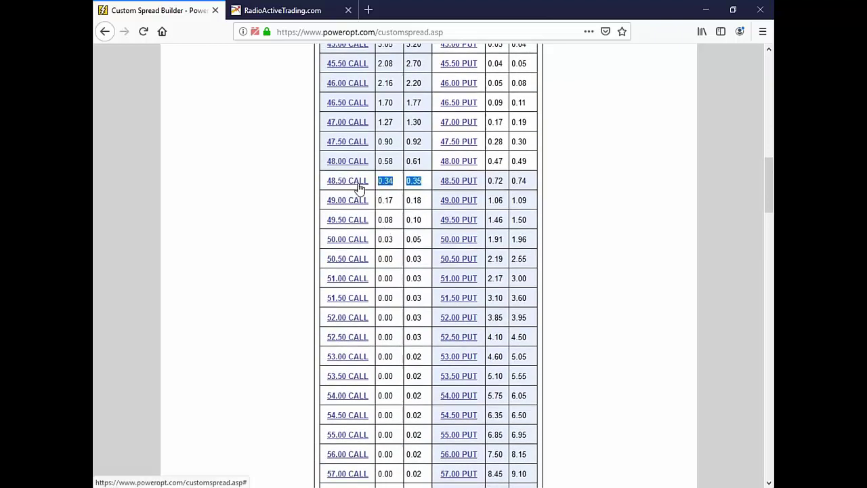
left_click_drag(385, 240, 431, 250)
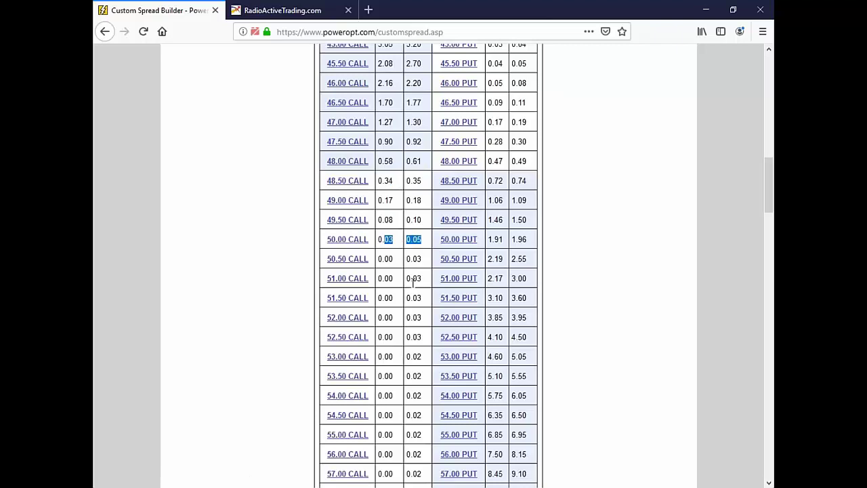
left_click_drag(384, 221, 436, 224)
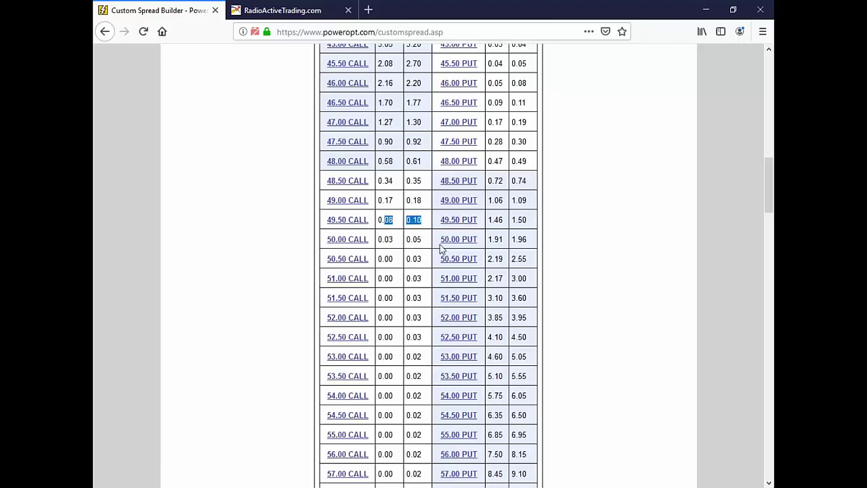
left_click_drag(382, 200, 444, 203)
left_click(399, 188)
left_click_drag(385, 181, 427, 192)
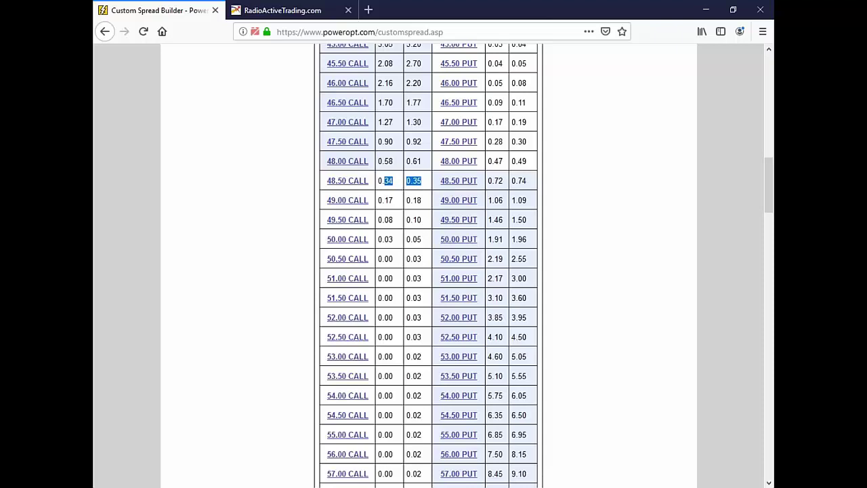
- Add the July 12 48.50 call to the spread as a sale of 1 contract
left_click(347, 180)
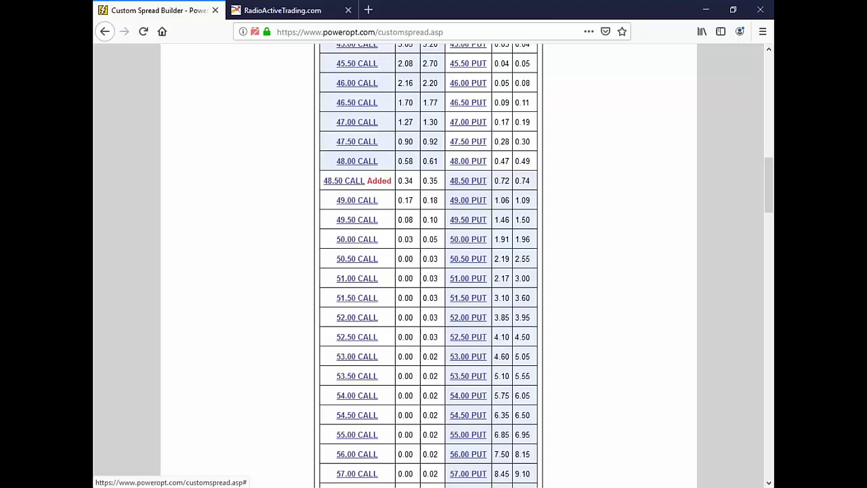
scroll(507, 351, "down", 10)
scroll(429, 272, "down", 4)
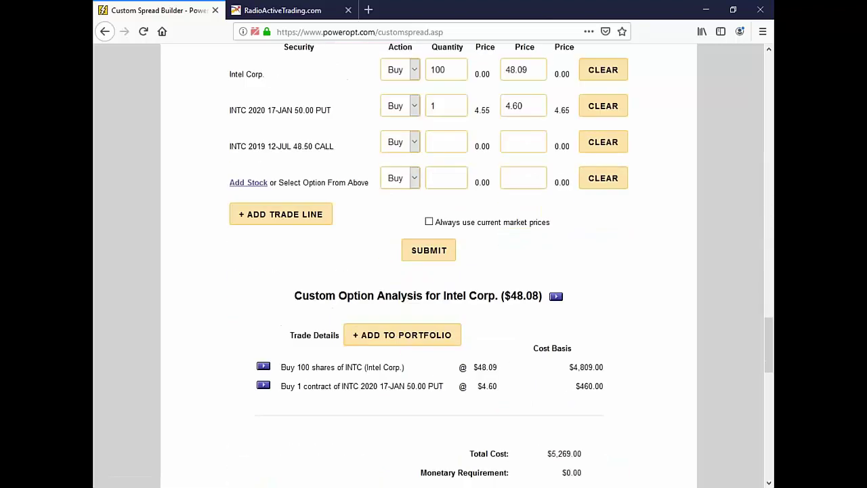
scroll(429, 271, "up", 1)
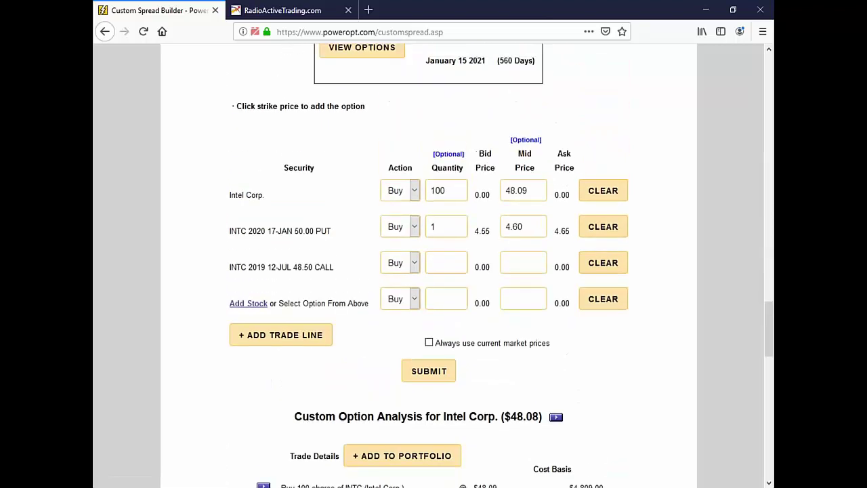
left_click(410, 262)
left_click(406, 299)
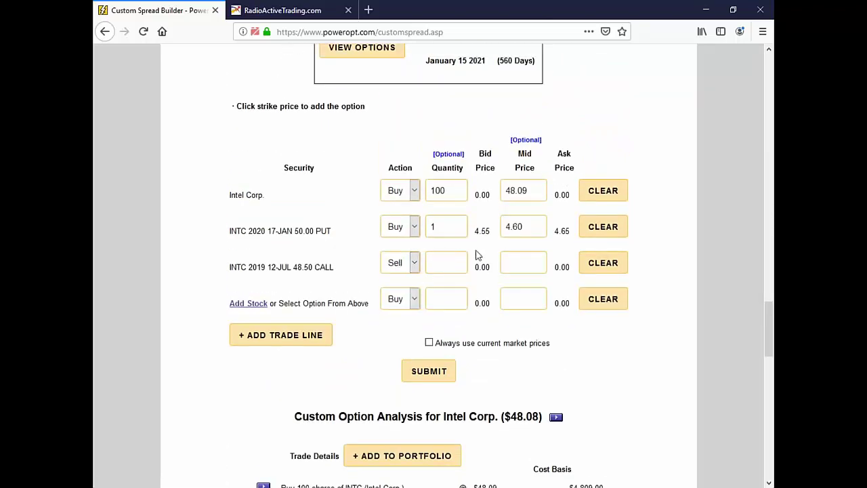
left_click(447, 270)
type("1")
- Rerun the analysis with the sold call and mark the 7.3% max risk
scroll(447, 270, "down", 5)
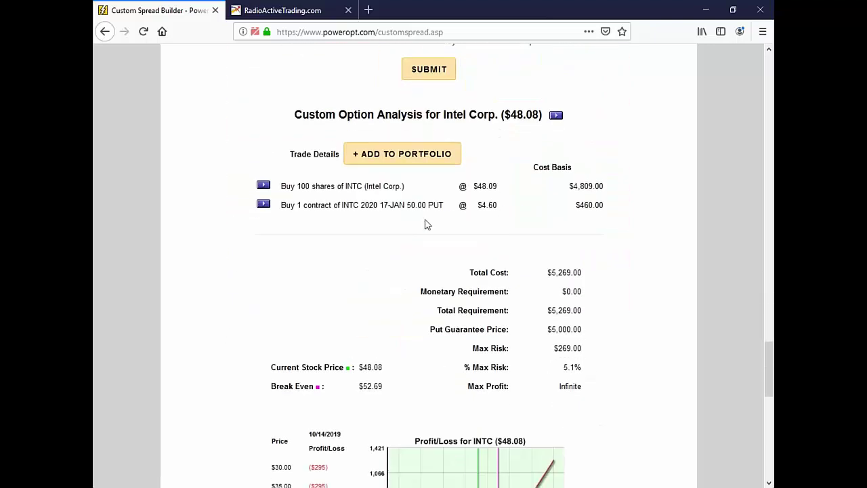
left_click(442, 73)
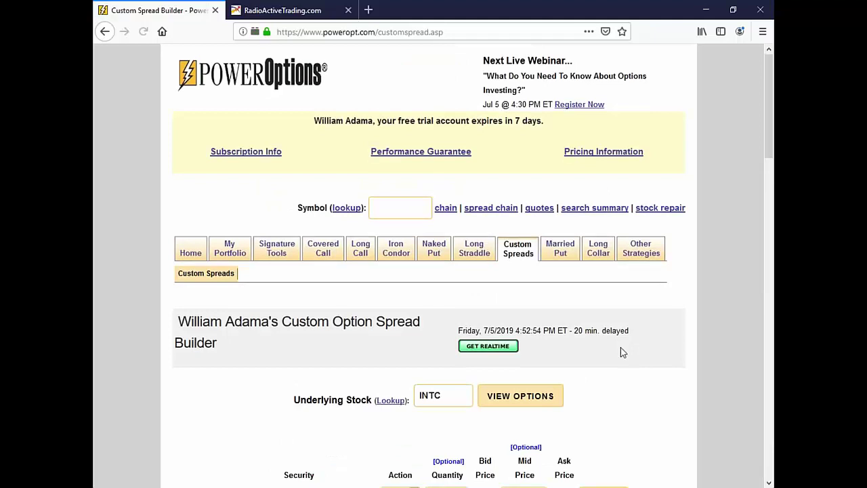
scroll(619, 353, "down", 10)
scroll(618, 359, "down", 3)
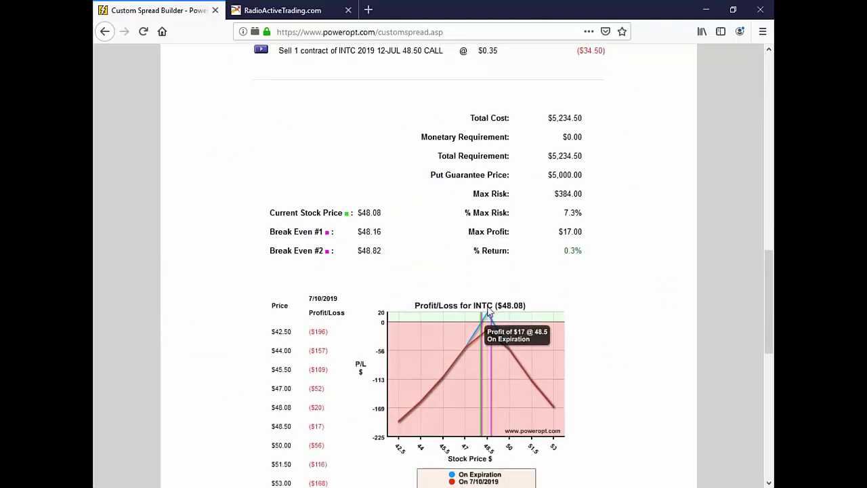
left_click_drag(560, 219, 590, 217)
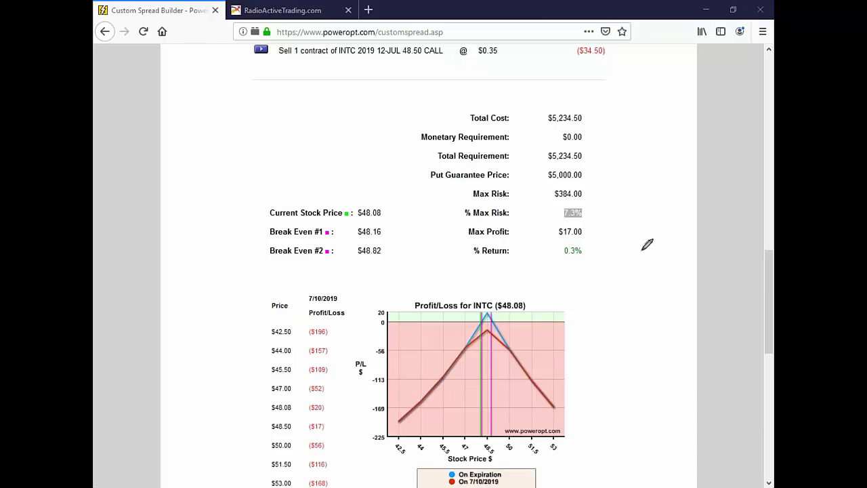
- Ink lines and arrows linking max risk, $17.00 max profit and total cost to the chart's low and peak
mouse_move(534, 175)
left_mouse_down()
mouse_move(622, 196)
mouse_move(560, 231)
mouse_move(428, 241)
left_mouse_up()
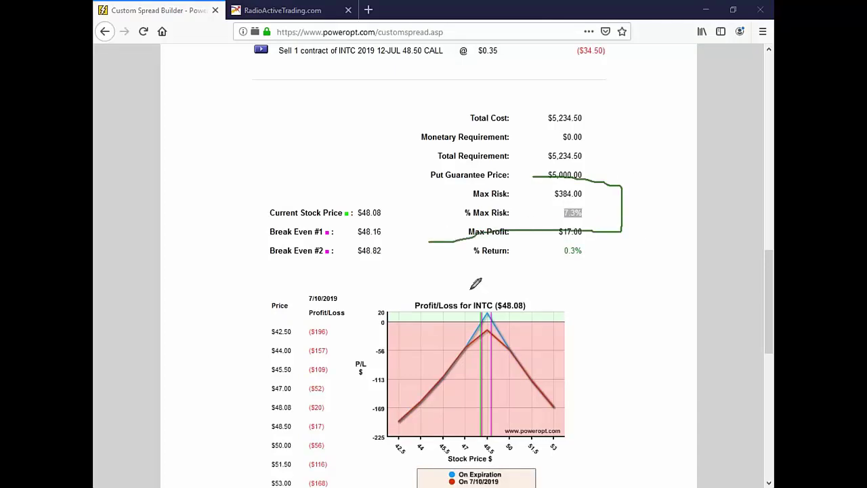
mouse_move(508, 344)
left_mouse_down()
mouse_move(590, 352)
mouse_move(583, 367)
left_mouse_up()
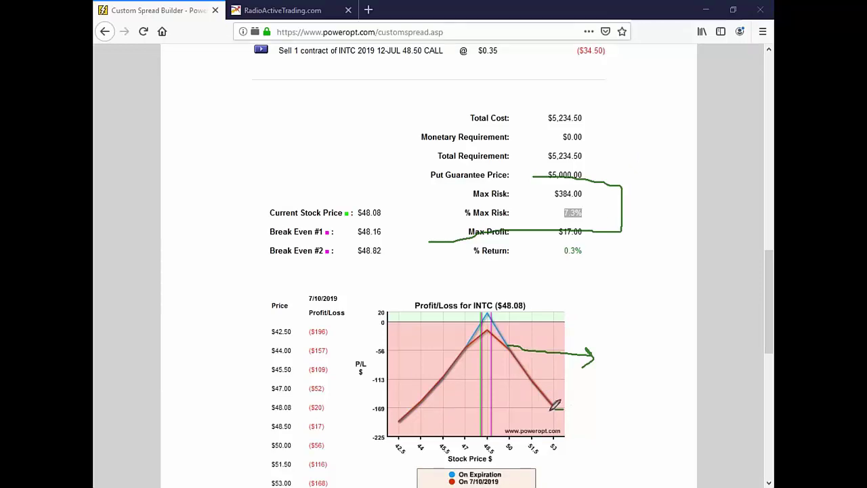
mouse_move(558, 407)
left_mouse_down()
mouse_move(394, 410)
mouse_move(390, 423)
left_mouse_up()
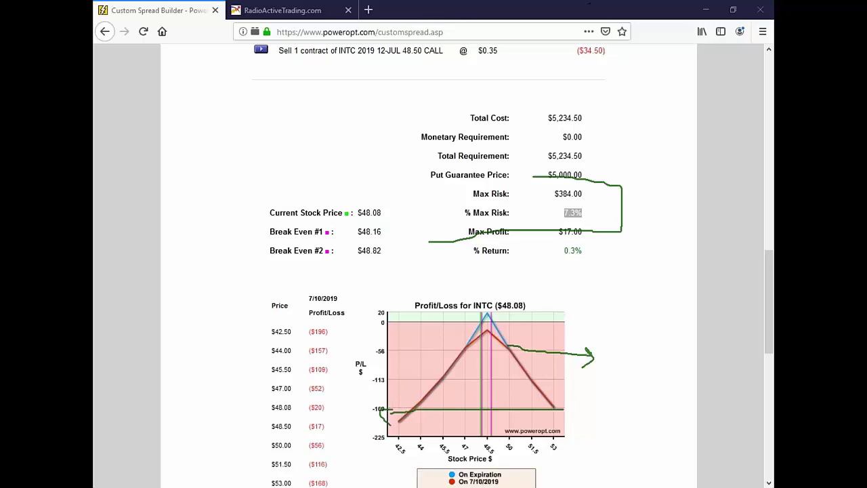
left_click_drag(596, 106, 580, 156)
mouse_move(455, 330)
left_mouse_down()
mouse_move(370, 330)
mouse_move(389, 363)
left_mouse_up()
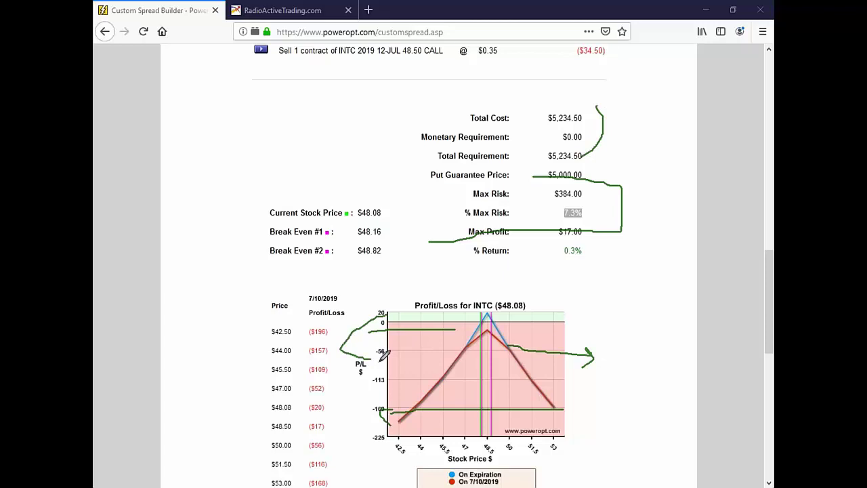
mouse_move(485, 278)
left_mouse_down()
mouse_move(486, 302)
mouse_move(587, 232)
mouse_move(583, 256)
left_mouse_up()
left_click_drag(539, 386, 643, 385)
mouse_move(618, 359)
left_mouse_down()
mouse_move(667, 403)
mouse_move(627, 415)
left_mouse_up()
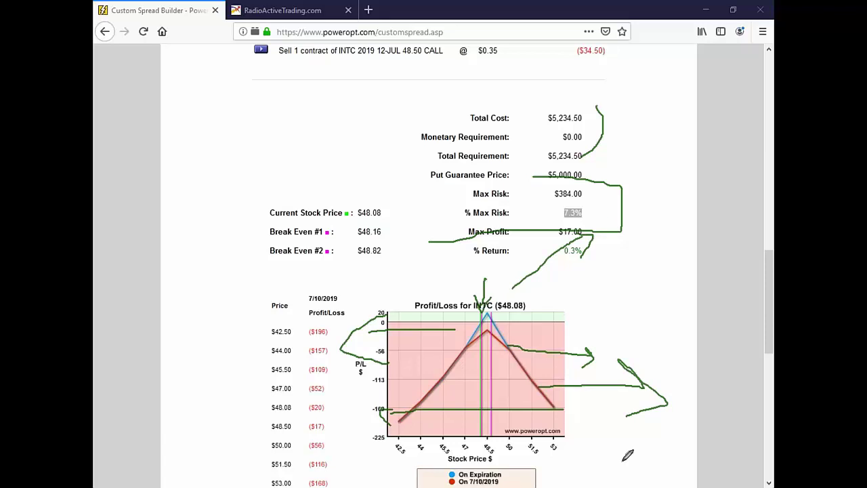
- Sketch a rising line with a circled low point, a down arrow and an S beside it
mouse_move(190, 162)
left_mouse_down()
mouse_move(318, 175)
mouse_move(472, 67)
left_mouse_up()
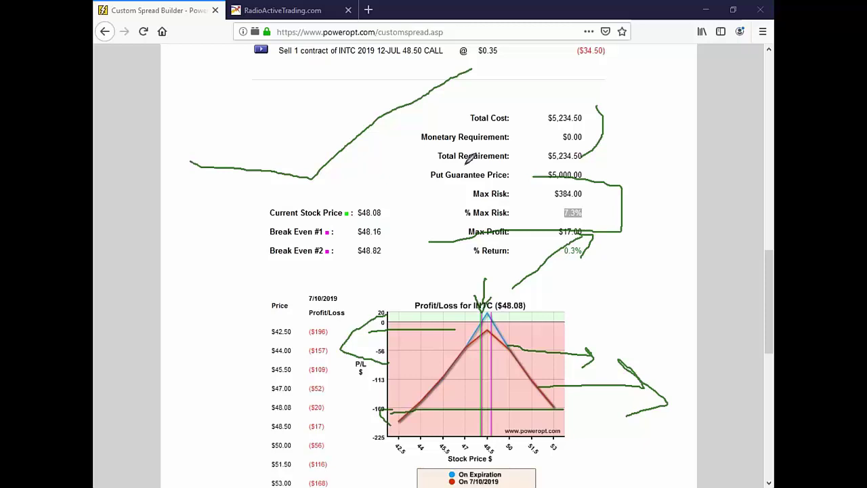
left_click_drag(343, 123, 411, 88)
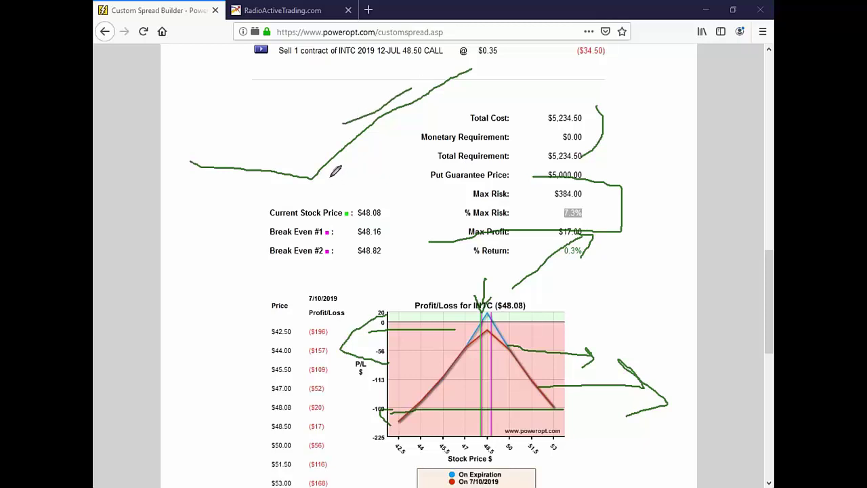
mouse_move(331, 174)
left_mouse_down()
mouse_move(308, 167)
mouse_move(317, 188)
mouse_move(323, 170)
left_mouse_up()
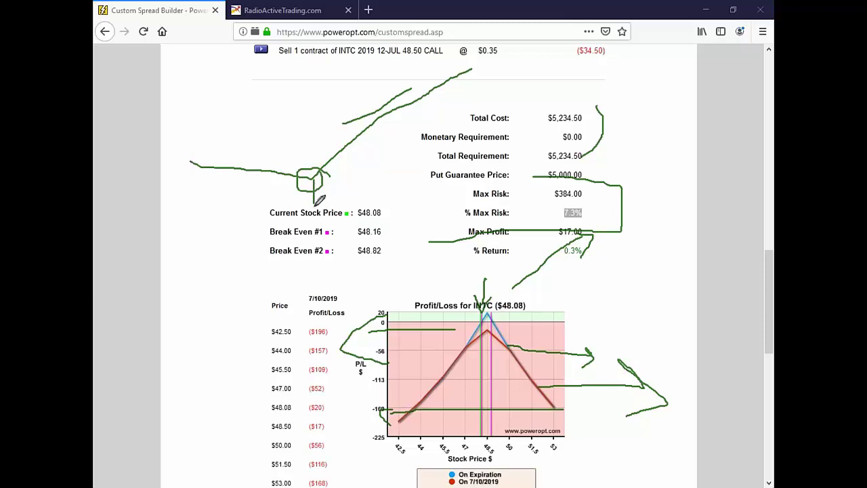
left_click_drag(314, 192, 314, 211)
left_click_drag(307, 201, 320, 210)
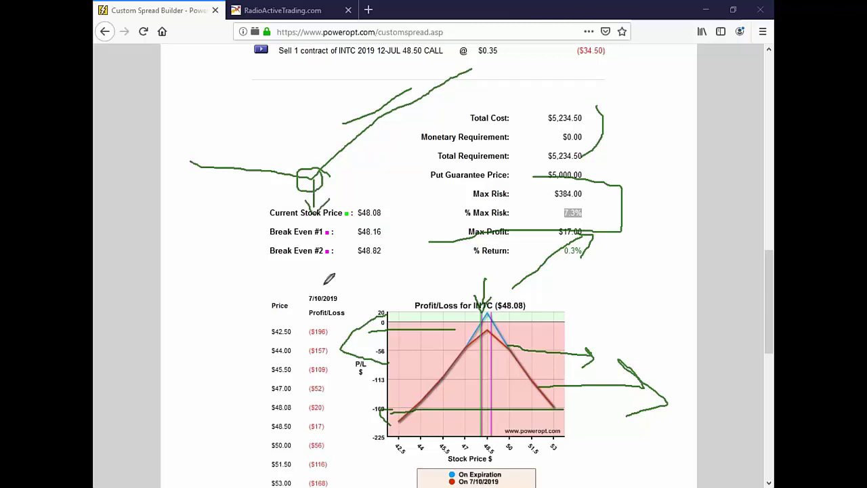
mouse_move(262, 108)
left_mouse_down()
mouse_move(256, 138)
mouse_move(320, 162)
left_mouse_up()
- Draw a curve looping the $42.50–$45.50 price rows, add an arrow, then clear all ink
mouse_move(126, 240)
left_mouse_down()
mouse_move(197, 242)
mouse_move(257, 284)
mouse_move(294, 370)
left_mouse_up()
mouse_move(171, 249)
left_mouse_down()
mouse_move(211, 242)
mouse_move(223, 263)
left_mouse_up()
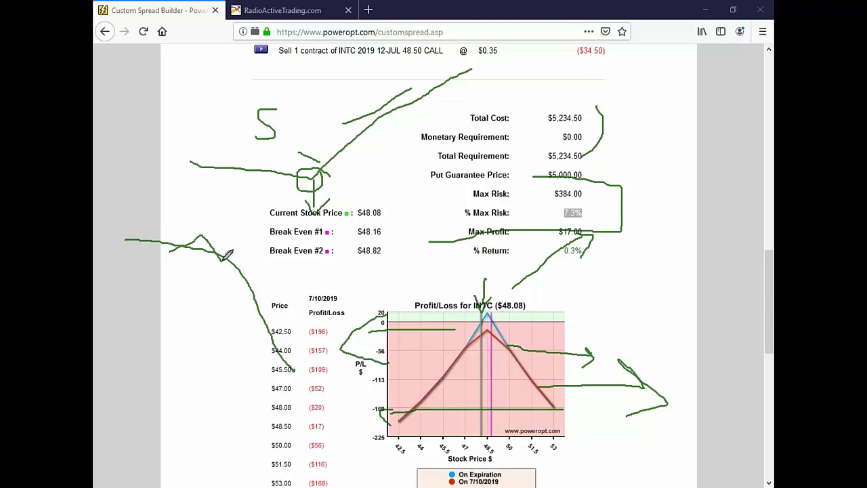
mouse_move(285, 299)
left_mouse_down()
mouse_move(244, 356)
mouse_move(330, 318)
mouse_move(285, 296)
left_mouse_up()
mouse_move(203, 485)
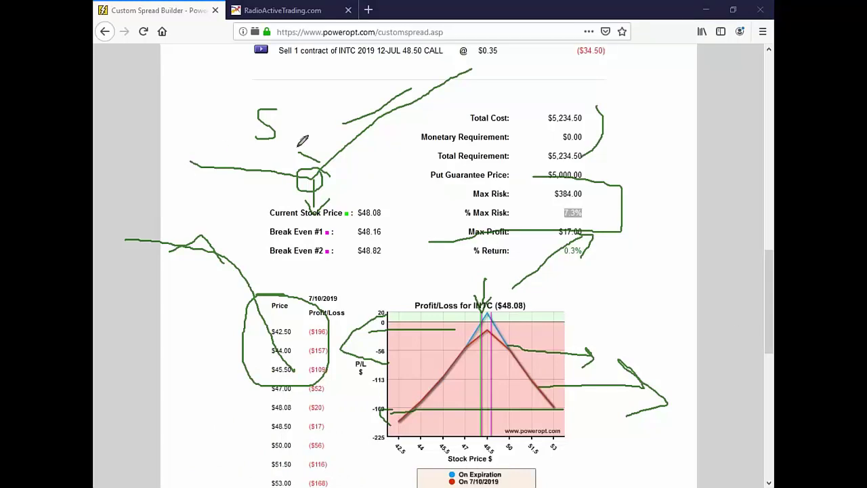
mouse_move(298, 145)
left_mouse_down()
mouse_move(359, 143)
mouse_move(348, 134)
mouse_move(352, 158)
left_mouse_up()
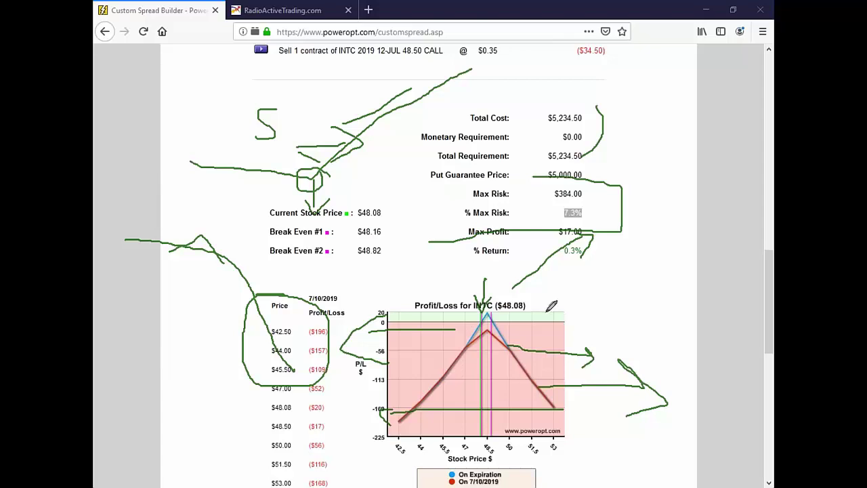
key("Escape")
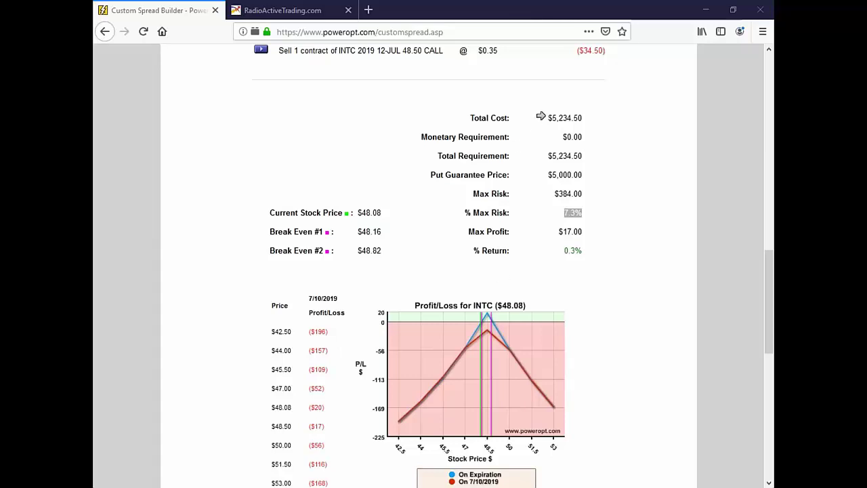
- Stamp arrow markers on total cost, the chart peak, % Return and the chart's right end, then return to the trade form
left_click(536, 116)
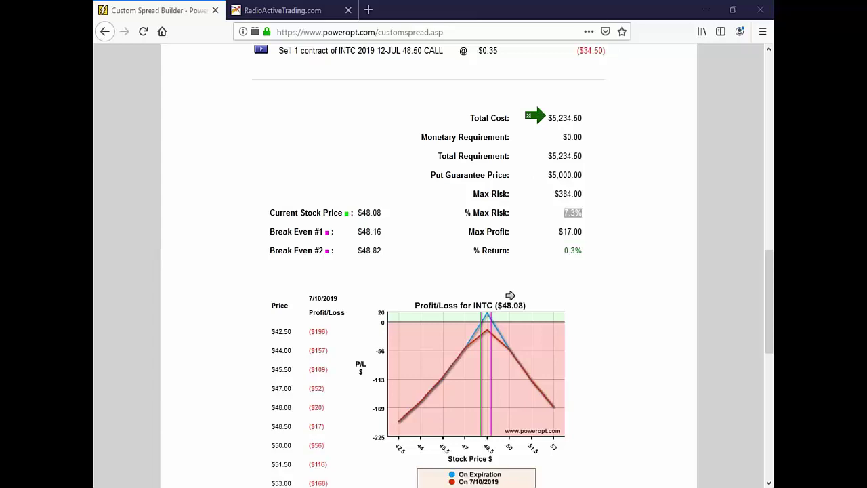
left_click(466, 313)
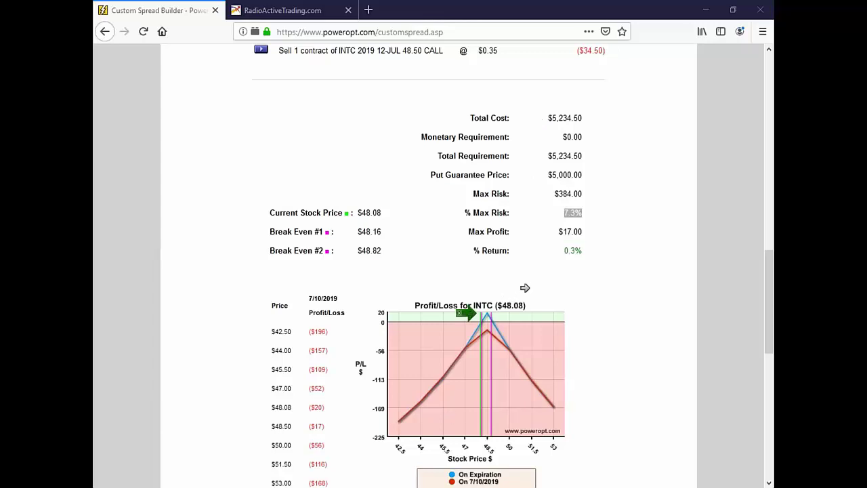
left_click(555, 250)
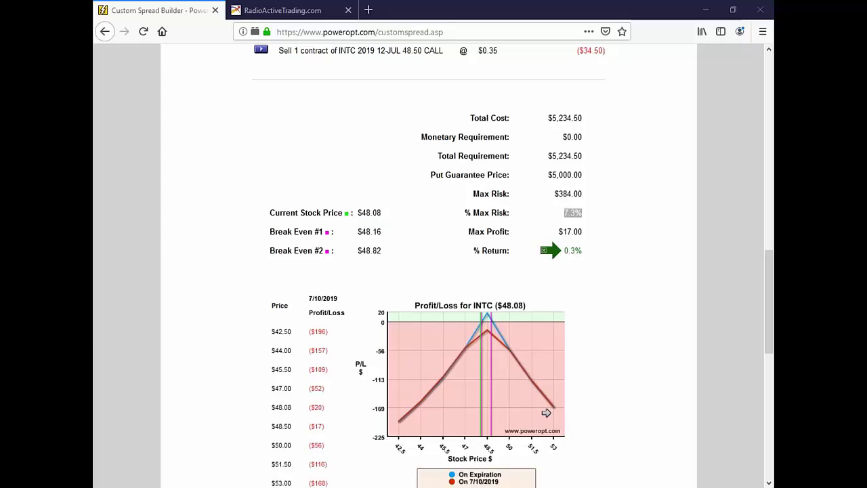
left_click(546, 413)
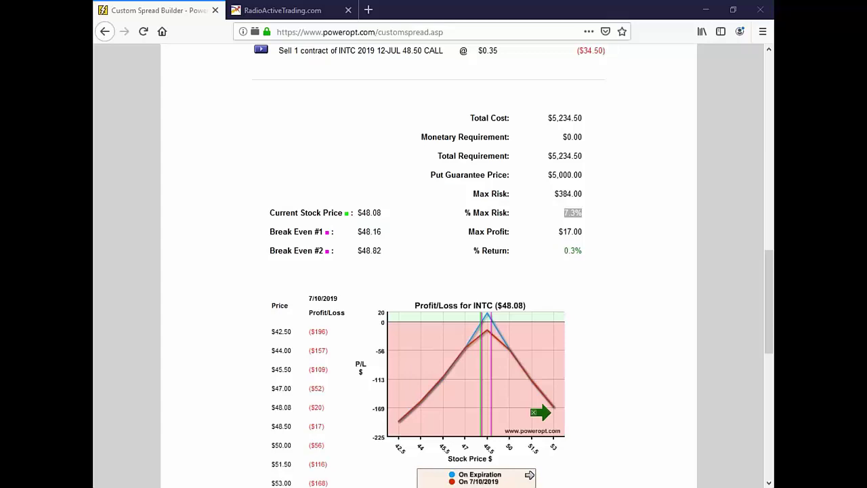
left_click(483, 314)
scroll(604, 351, "up", 9)
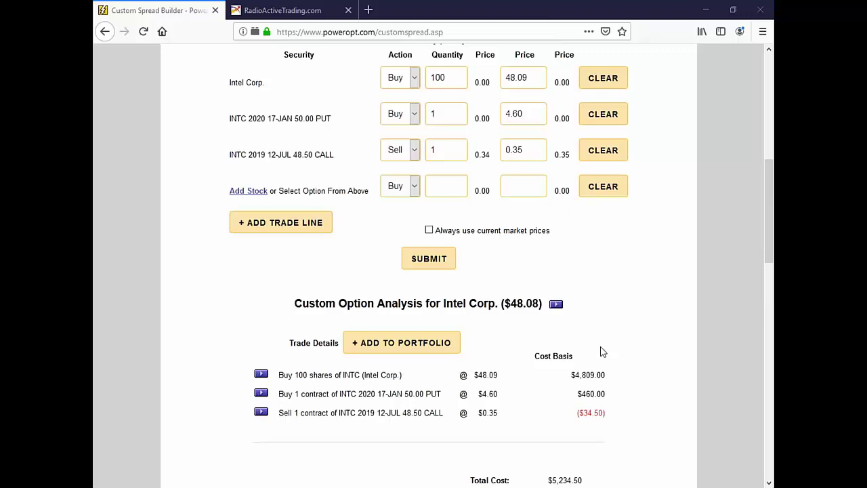
scroll(603, 351, "up", 3)
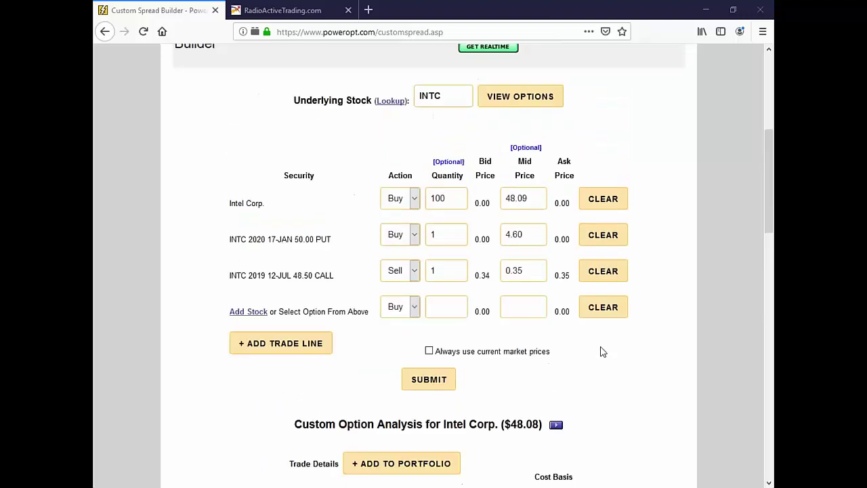
- Clear the INTC call, put and stock lines and change the underlying to TREX
left_click(603, 271)
left_click(604, 235)
left_click(604, 199)
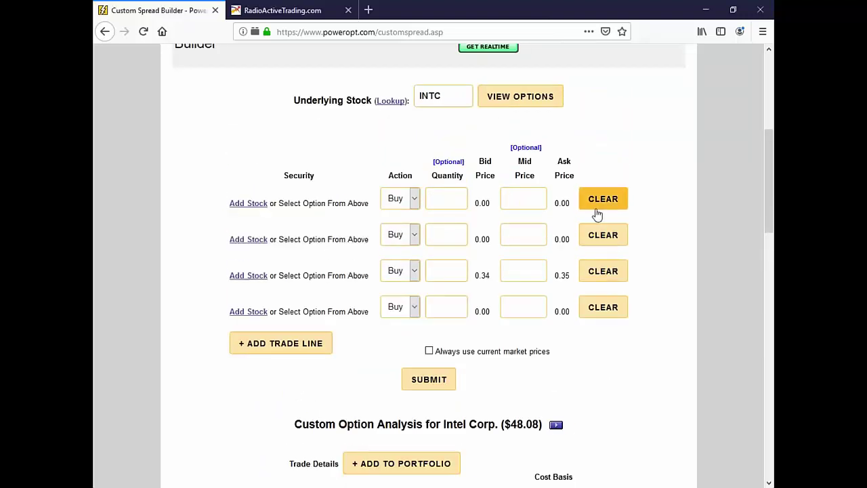
left_click_drag(448, 95, 366, 93)
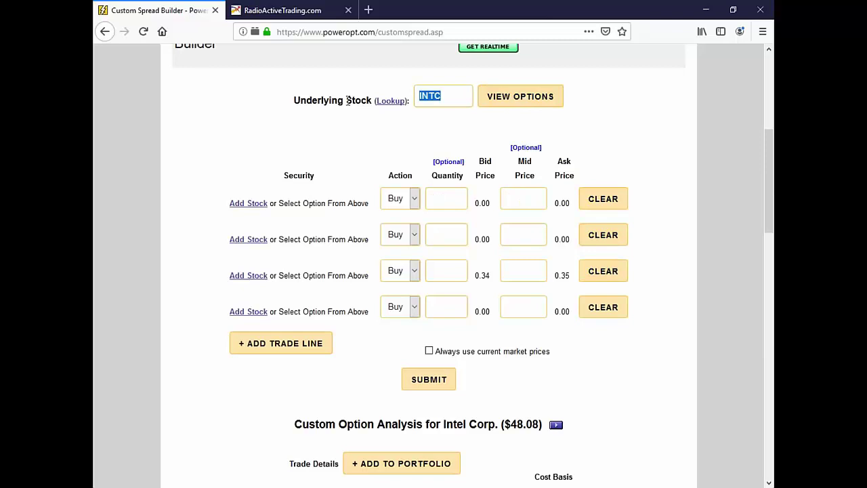
key("BackSpace")
type("TREX")
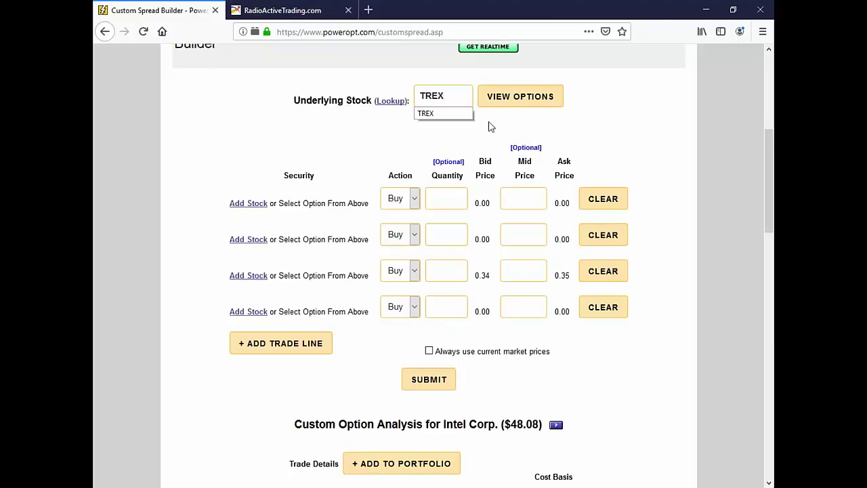
- Add the October 18 2019 TREX 65.00 put, quantity 1, at a 4.80 mid price
left_click(527, 96)
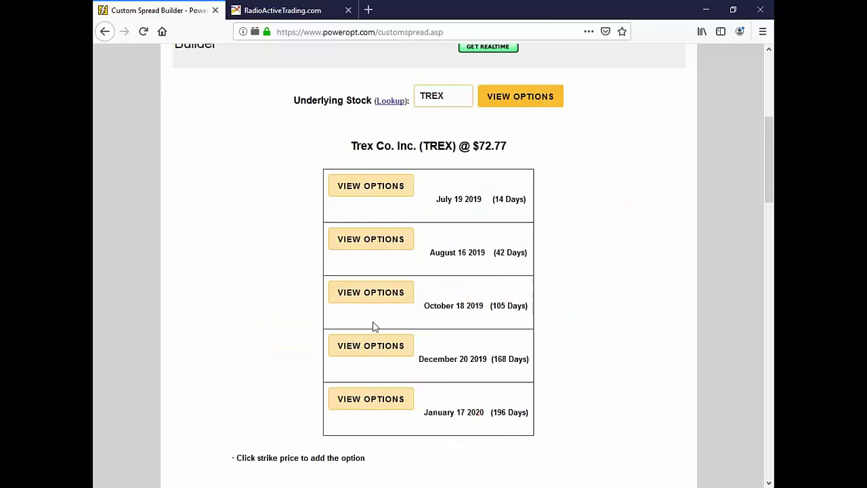
left_click(377, 293)
scroll(373, 238, "down", 5)
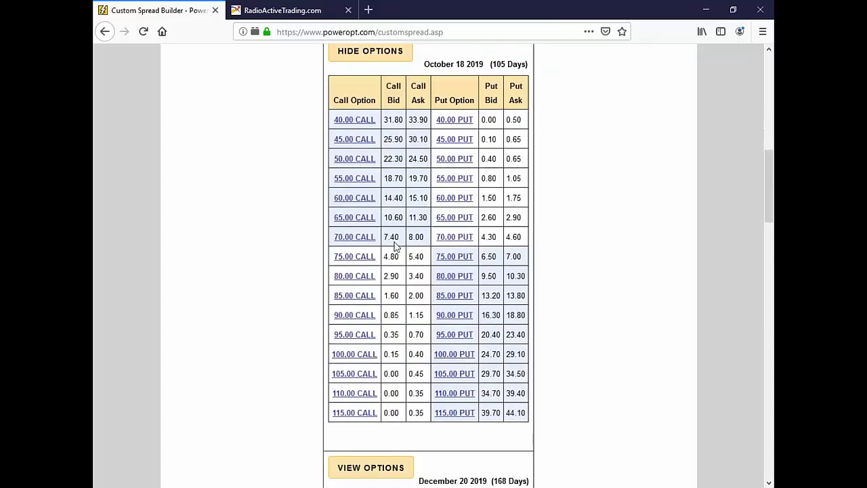
left_click(454, 216)
scroll(473, 249, "down", 2)
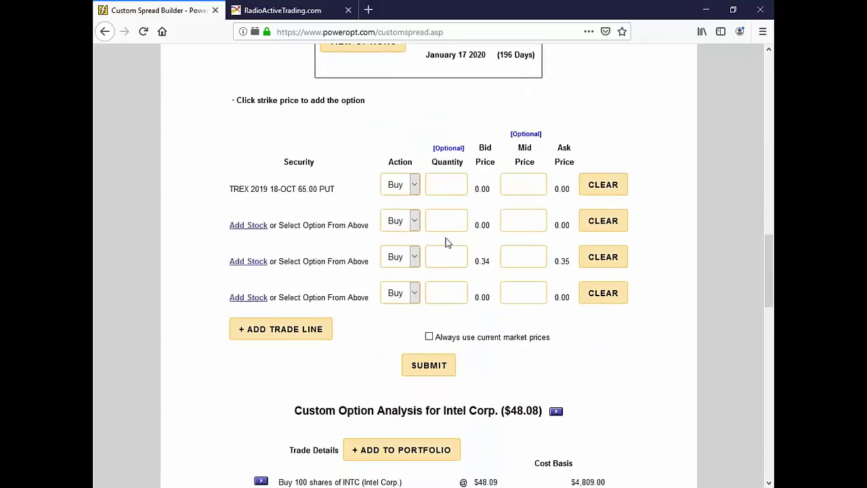
left_click(445, 178)
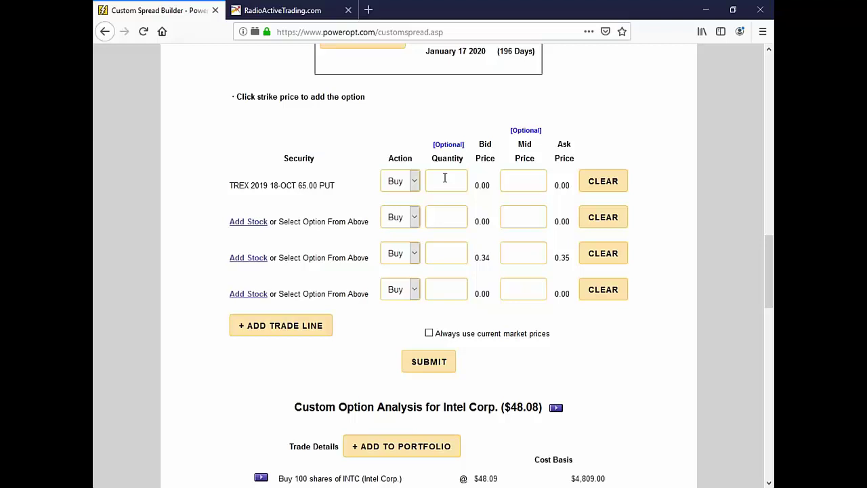
type("1")
left_click(524, 184)
type("4.80")
- Set the second trade line to quantity 1 at a 71.00 mid price
left_click(412, 219)
left_click(442, 216)
type("1")
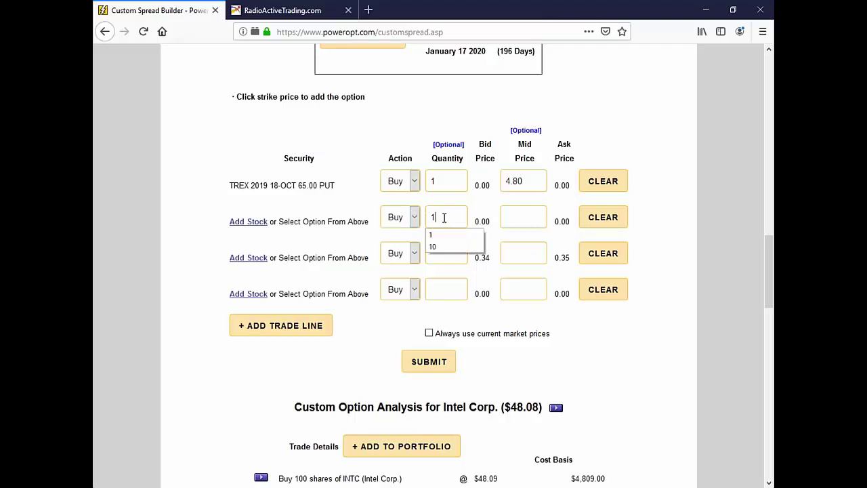
left_click(531, 217)
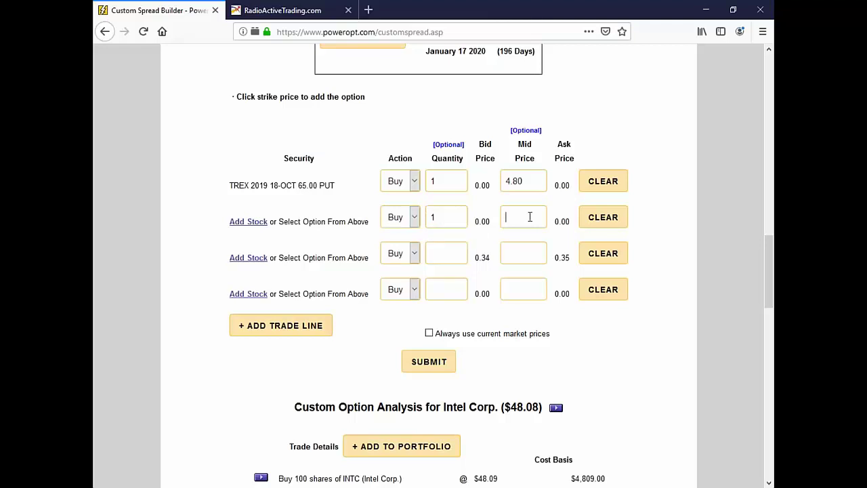
type("71.00")
- Submit the trade, then add a TREX stock line of 100 shares at 71.00
left_click(429, 362)
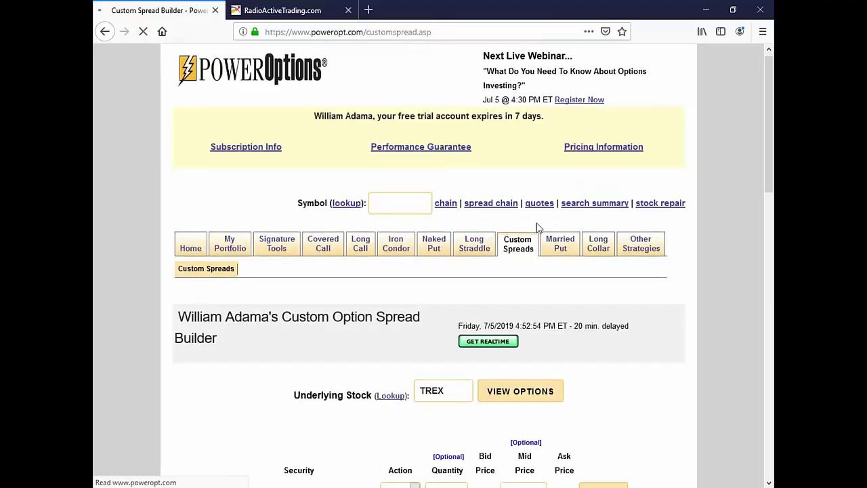
scroll(441, 292, "down", 1)
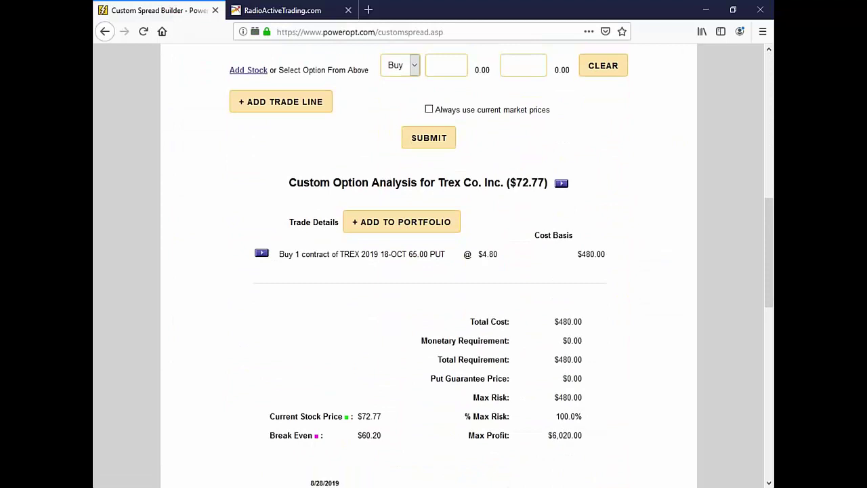
scroll(441, 291, "up", 4)
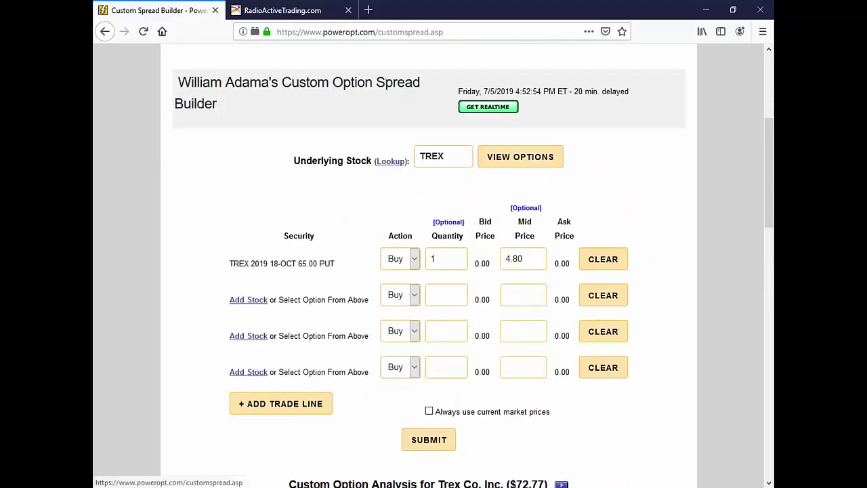
left_click(251, 302)
left_click(437, 291)
type("100")
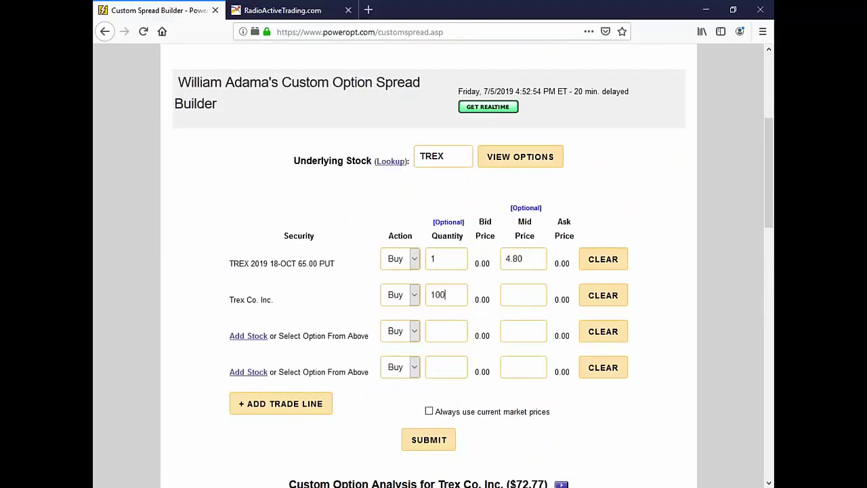
left_click(521, 298)
type("71.00")
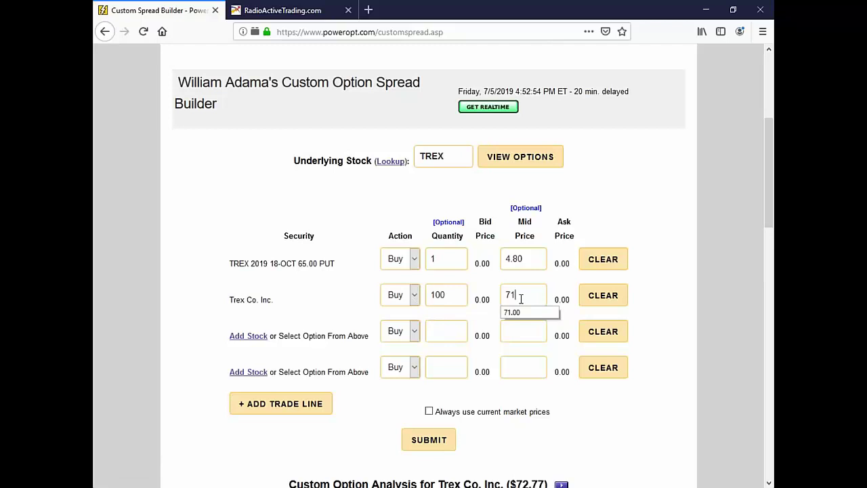
- Run the TREX married put analysis and change the put's mid price to 3.80
left_click(441, 436)
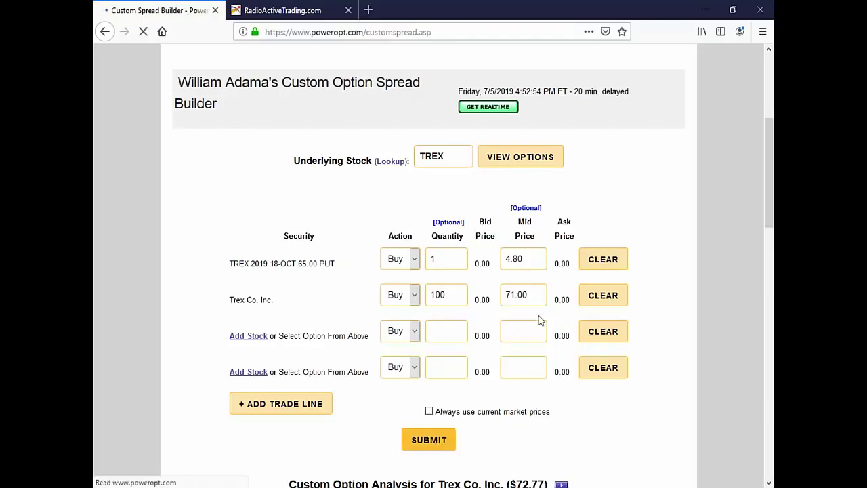
scroll(533, 328, "down", 3)
scroll(533, 328, "down", 3)
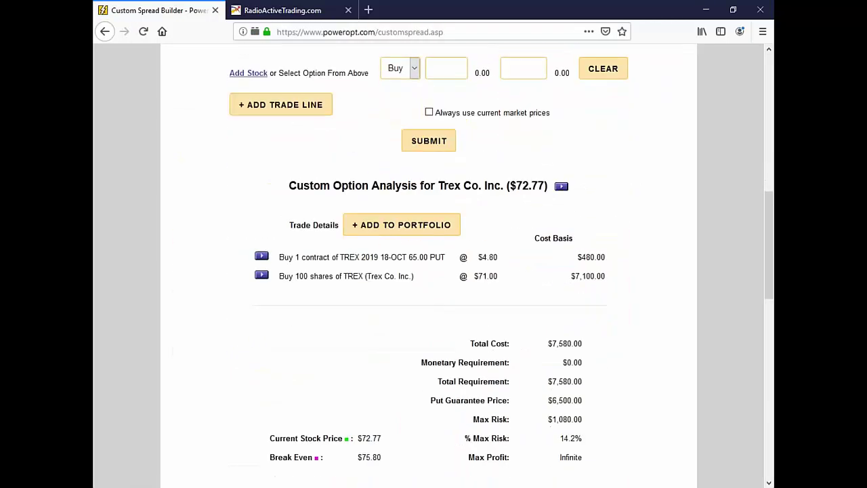
scroll(522, 298, "up", 4)
left_click(534, 123)
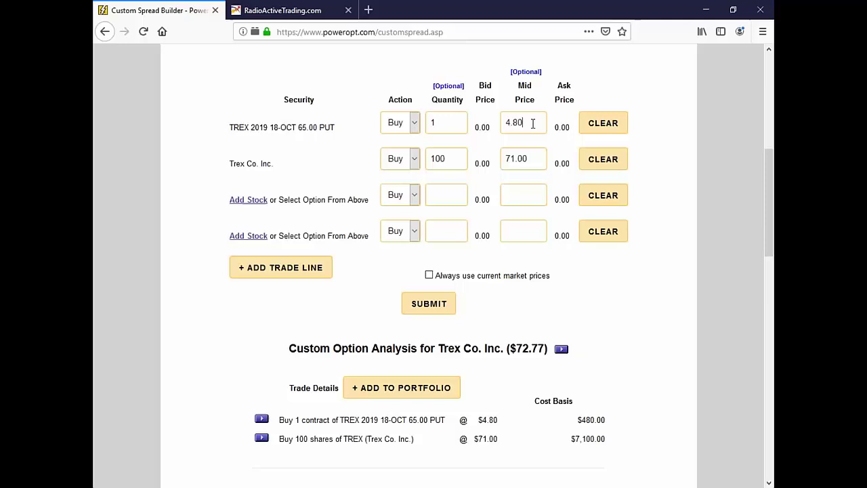
key("BackSpace")
key("BackSpace")
key("BackSpace")
key("BackSpace")
type("3.80")
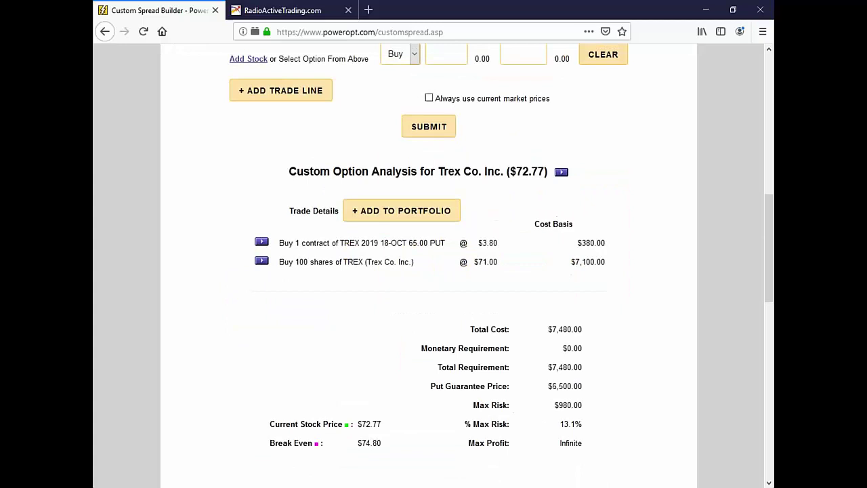
- Lower the put's mid price to 2.80, rerun the analysis and review the results
scroll(519, 248, "up", 4)
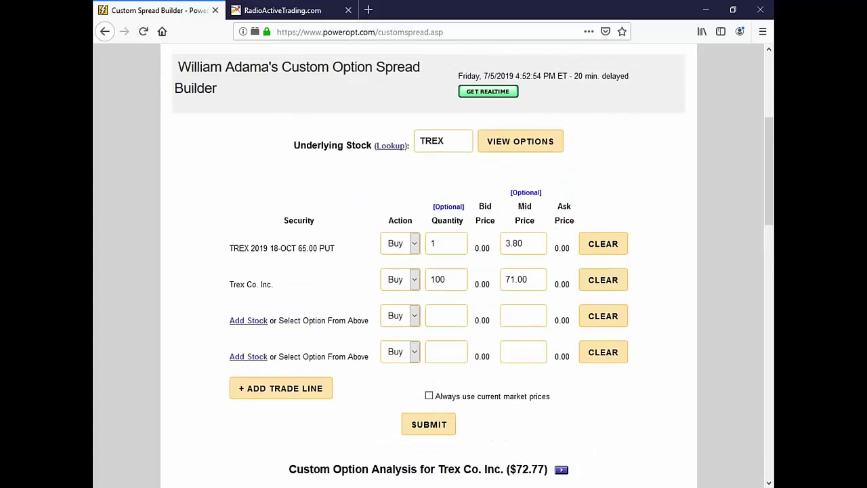
left_click(509, 248)
left_click(510, 248)
key("BackSpace")
type("2")
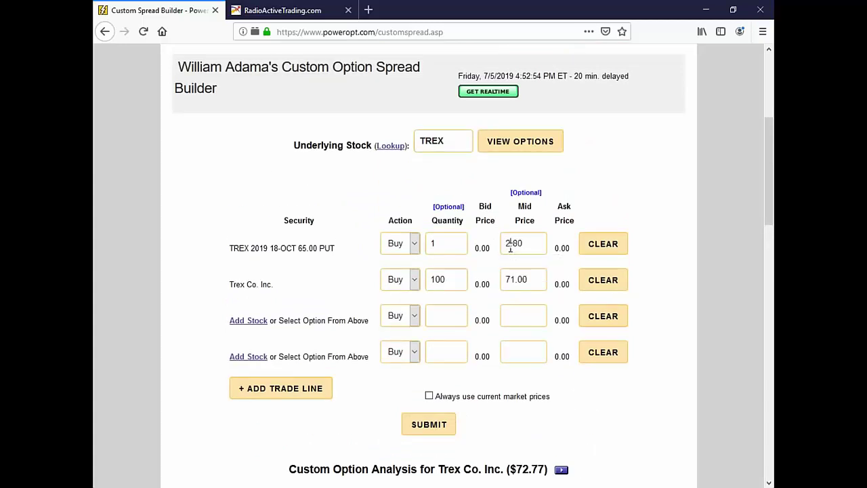
left_click(434, 421)
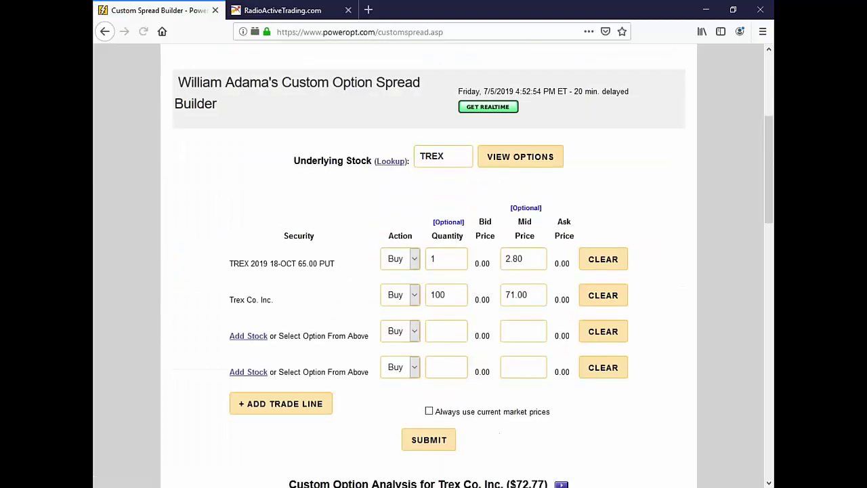
scroll(434, 406, "down", 3)
left_click_drag(529, 174, 473, 176)
left_click(523, 365)
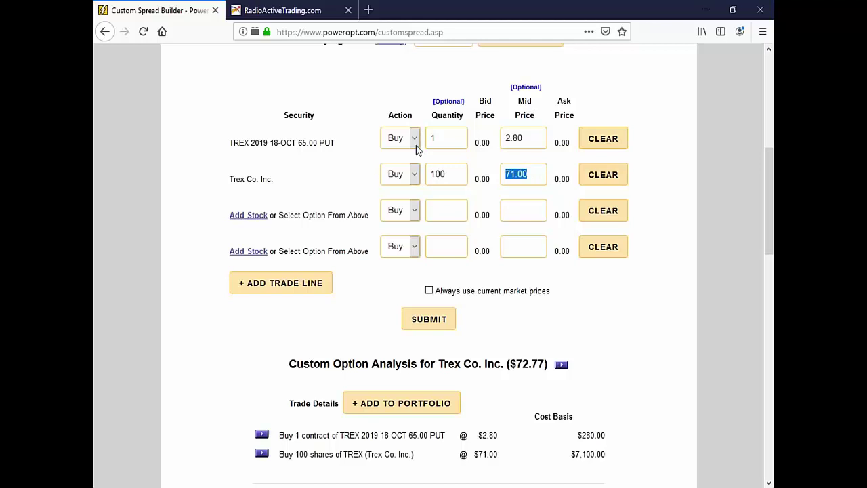
scroll(415, 149, "down", 3)
scroll(505, 246, "down", 2)
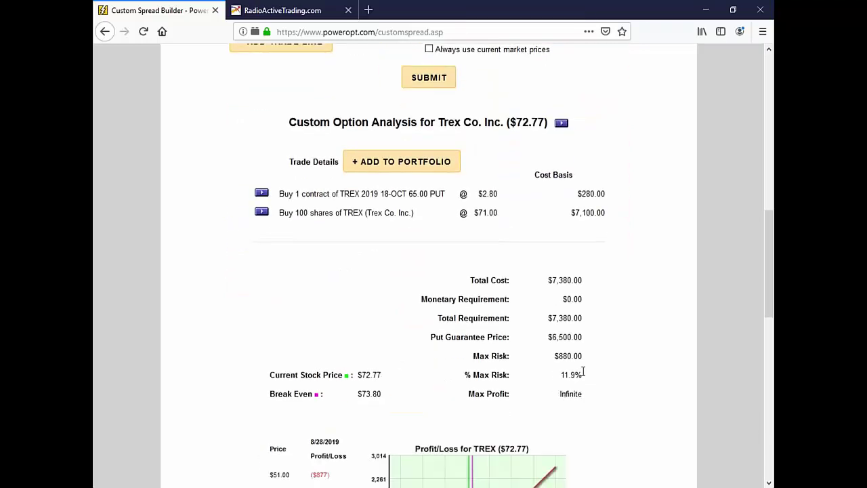
- Add a sold TREX July 19 2019 75.00 call and rerun the analysis
scroll(534, 335, "up", 5)
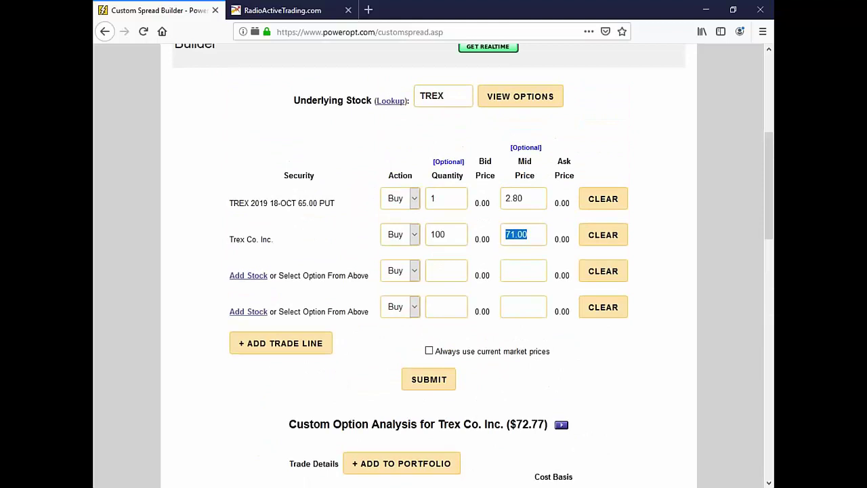
left_click(547, 95)
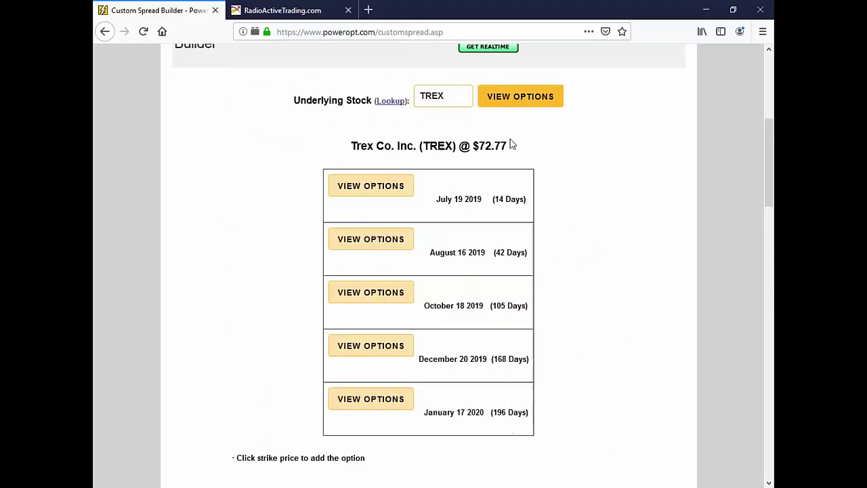
left_click(374, 183)
scroll(570, 208, "down", 5)
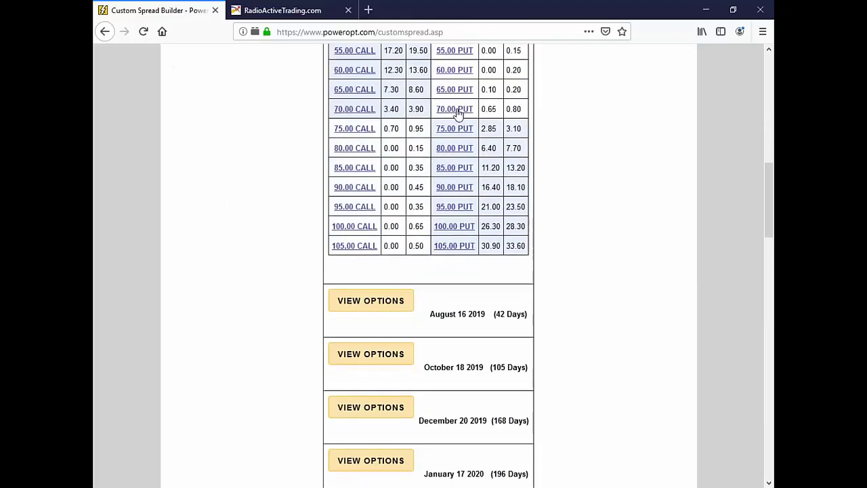
left_click(349, 129)
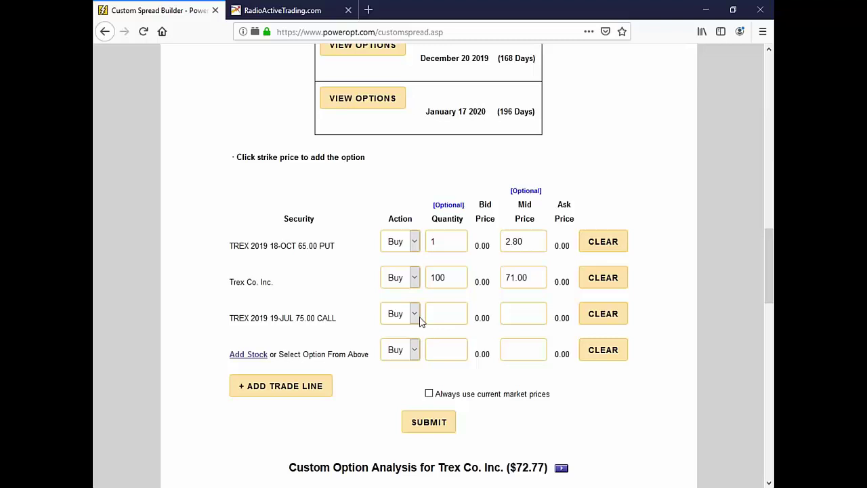
left_click(414, 314)
left_click(392, 349)
left_click(429, 420)
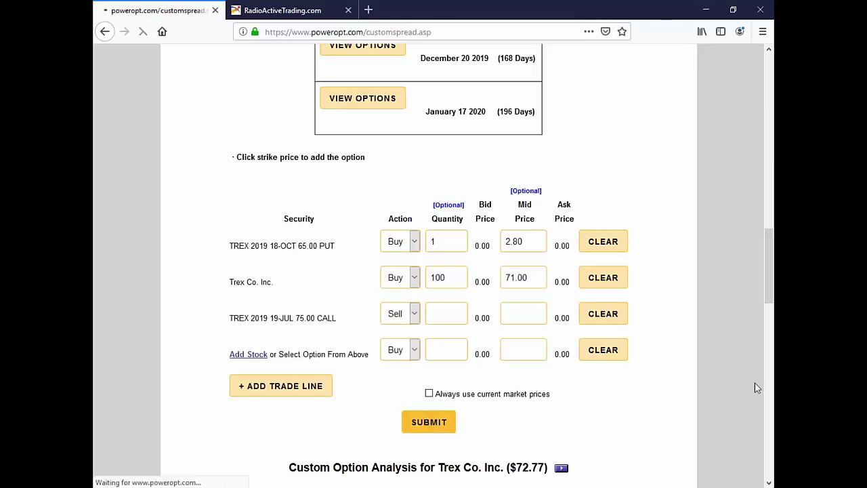
scroll(686, 360, "down", 7)
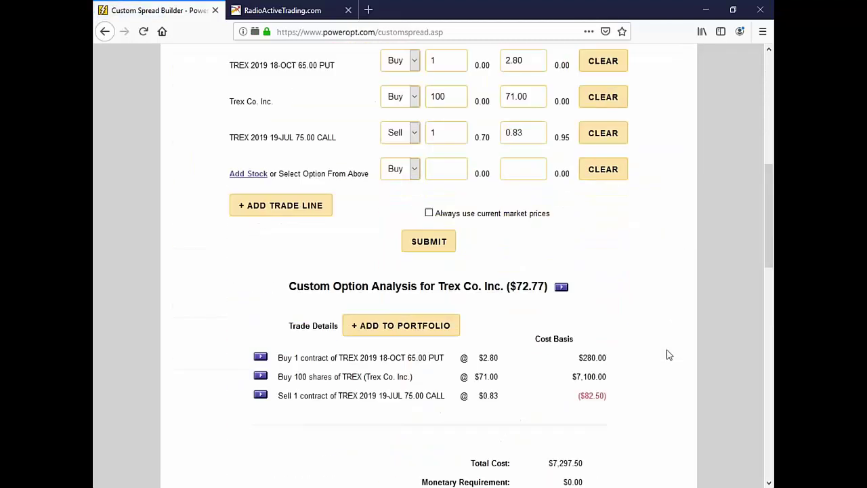
scroll(669, 355, "down", 4)
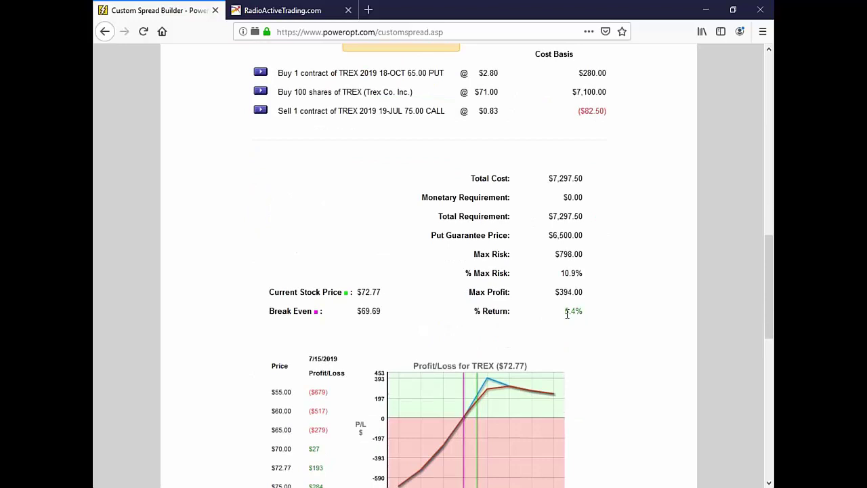
- Highlight the sold call's price, the total cost and the put and stock lines
mouse_move(490, 380)
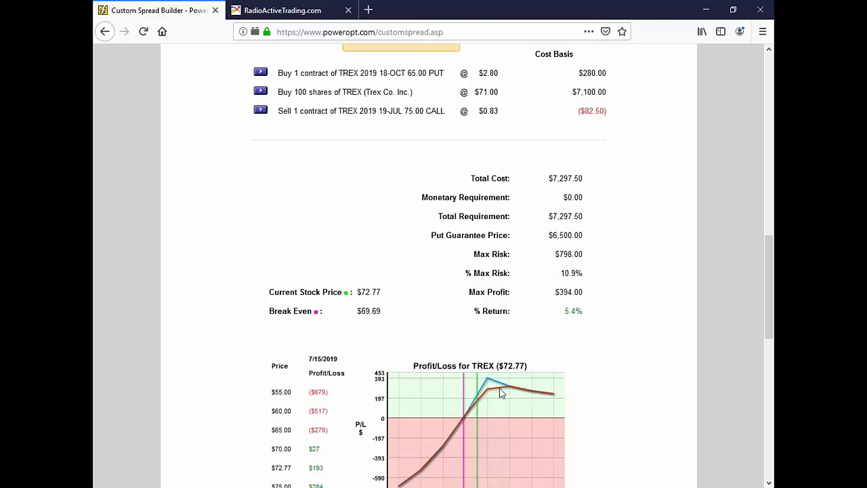
left_click_drag(405, 110, 523, 125)
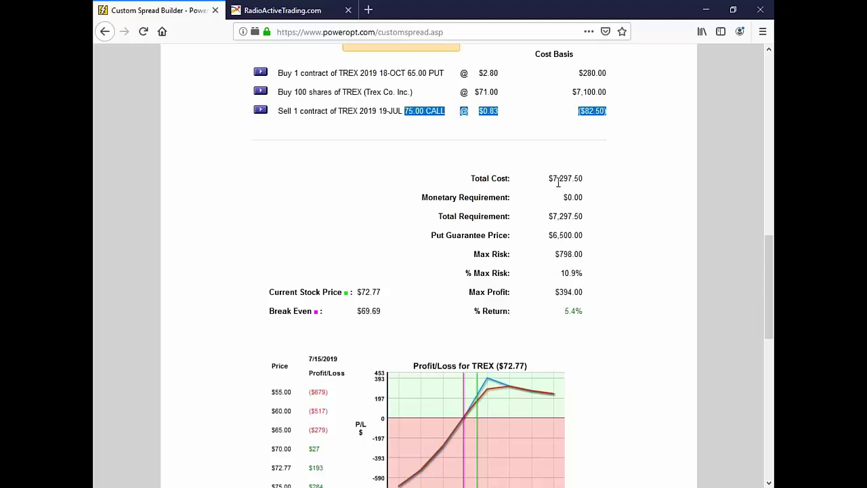
left_click_drag(553, 178, 599, 188)
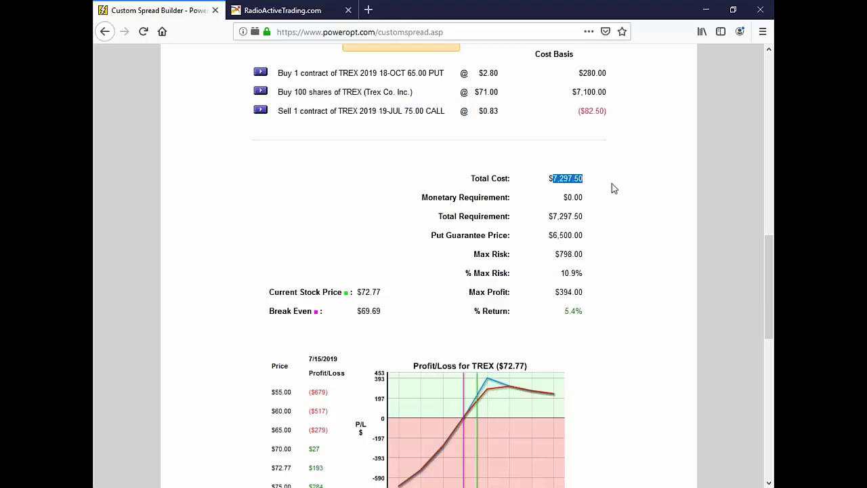
left_click_drag(408, 74, 456, 89)
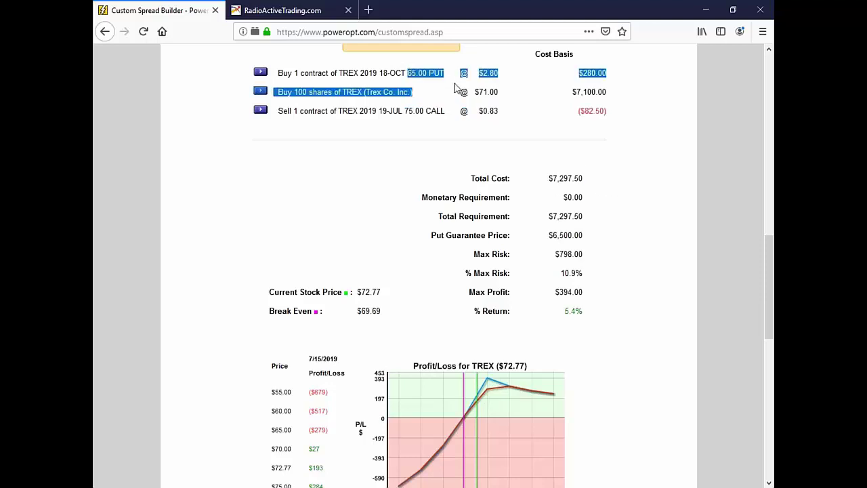
left_click(656, 160)
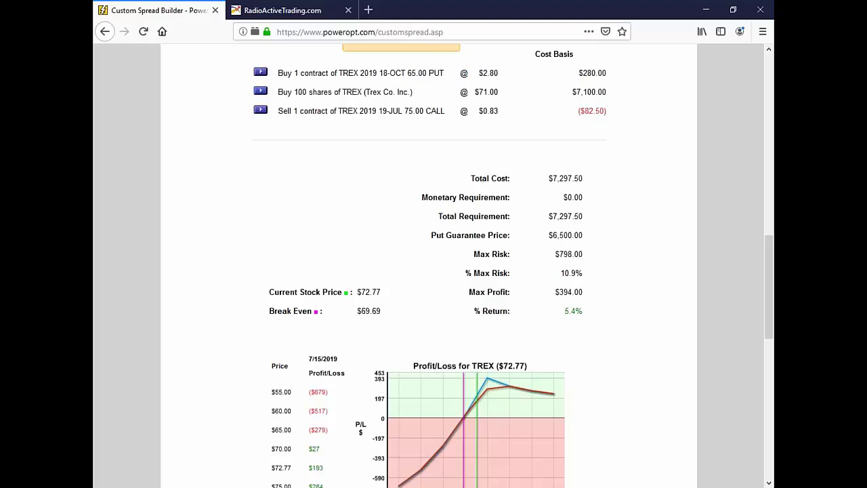
scroll(692, 272, "up", 4)
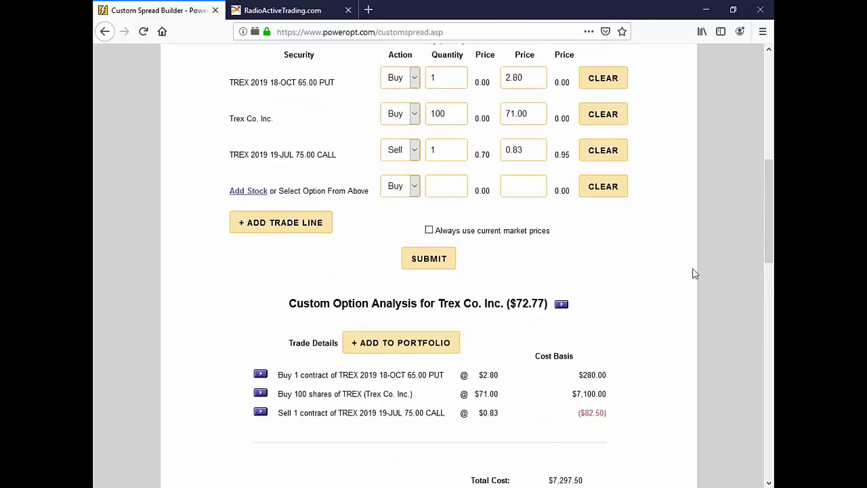
- Clear the July 75.00 call row, keeping only the TREX October 65.00 put and 100 shares
scroll(678, 261, "up", 2)
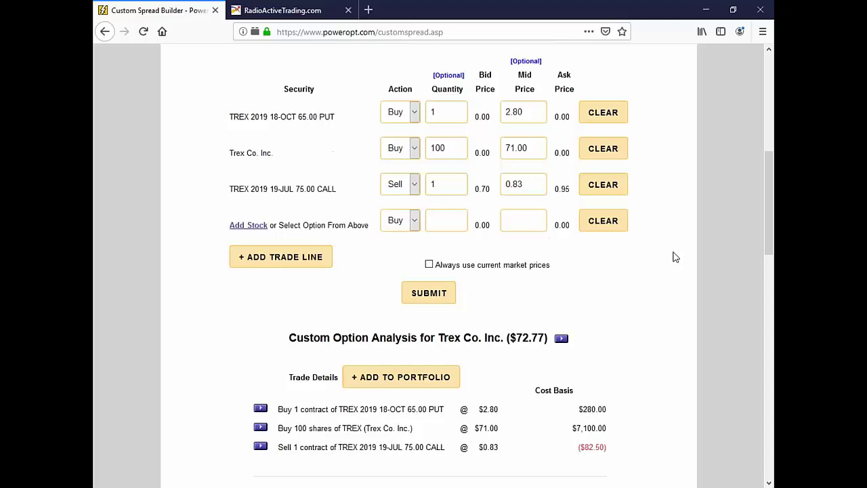
left_click(619, 214)
scroll(616, 301, "up", 2)
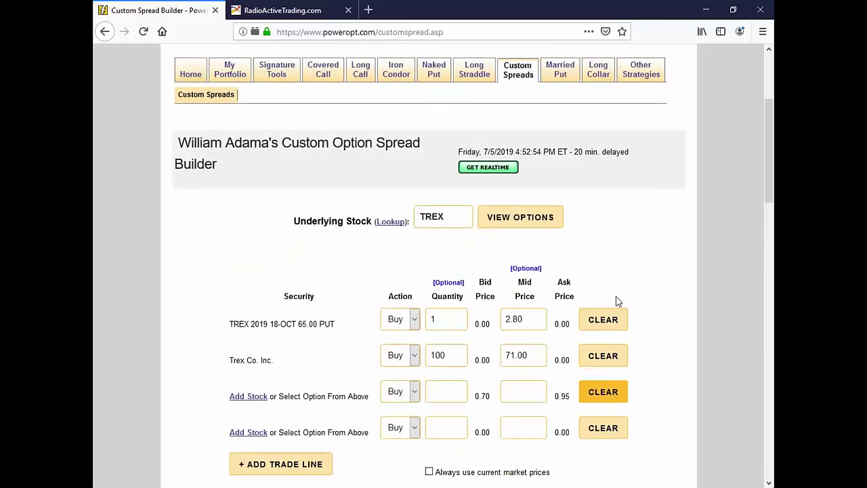
scroll(618, 301, "down", 3)
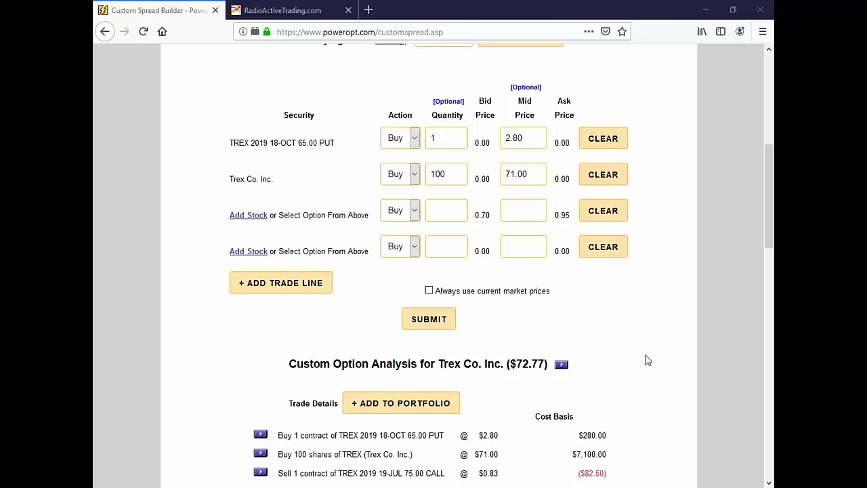
scroll(647, 360, "down", 3)
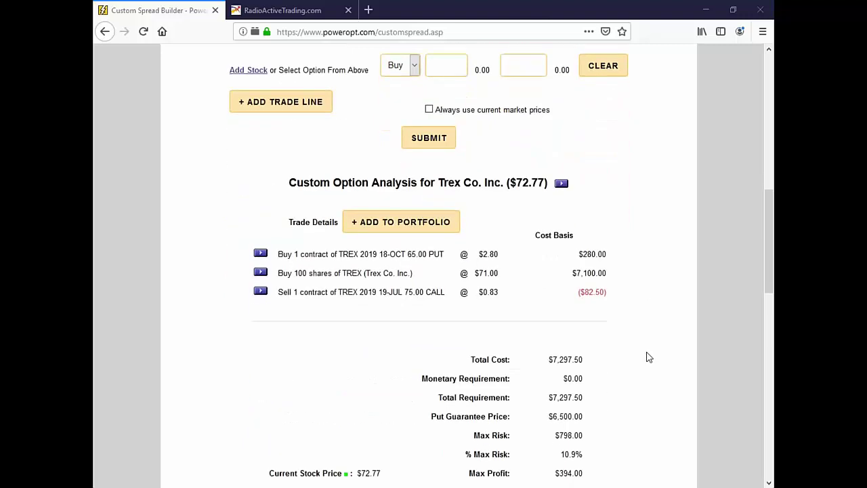
scroll(648, 358, "down", 4)
scroll(543, 301, "up", 7)
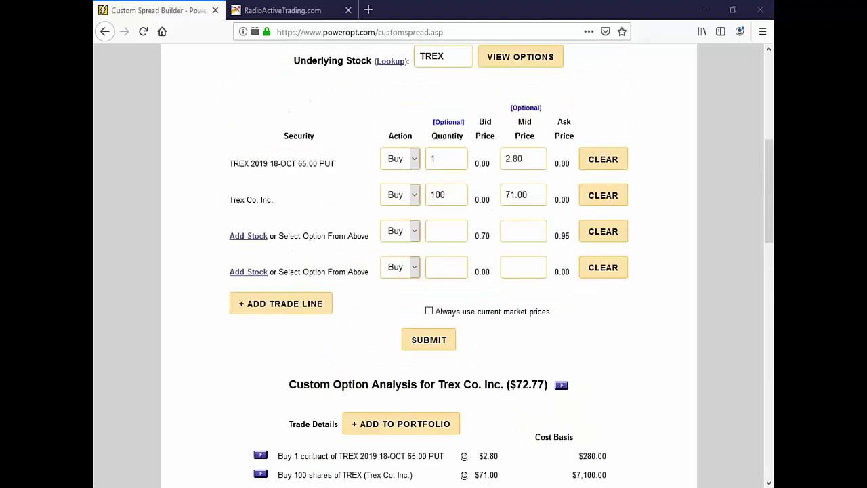
scroll(470, 244, "up", 3)
- Go to My Home under the Home tab to show the Signature Tools getting-started guide
mouse_move(193, 75)
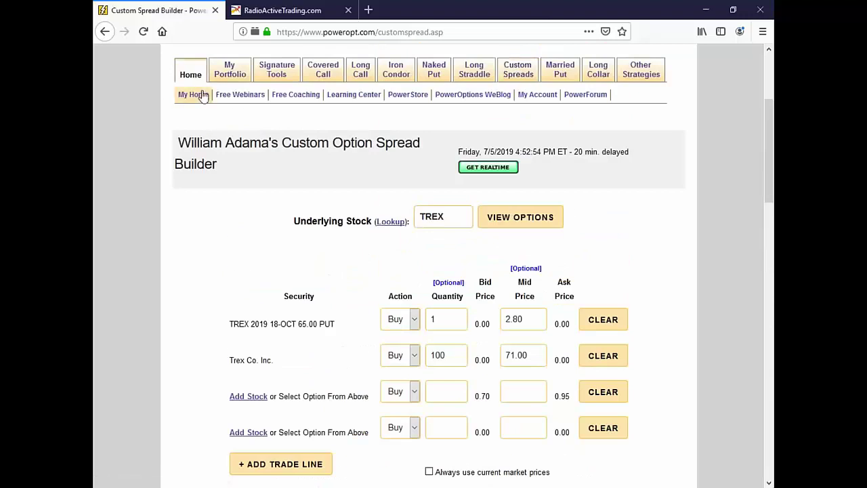
left_click(202, 97)
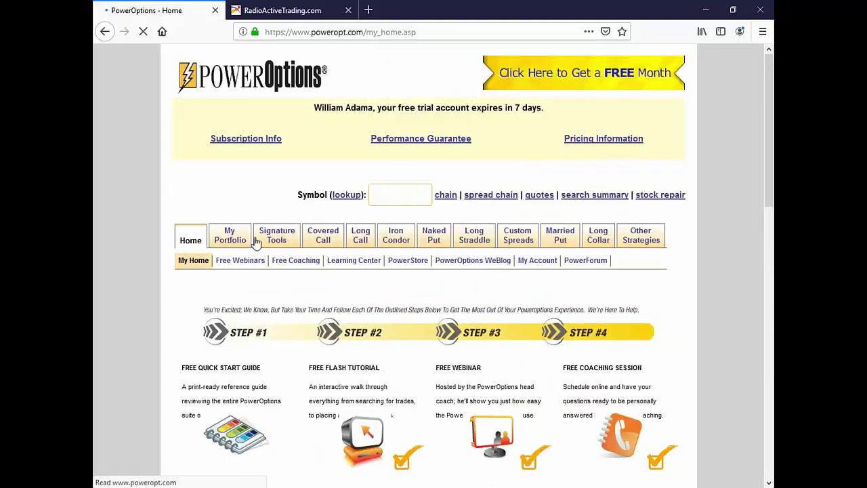
mouse_move(256, 242)
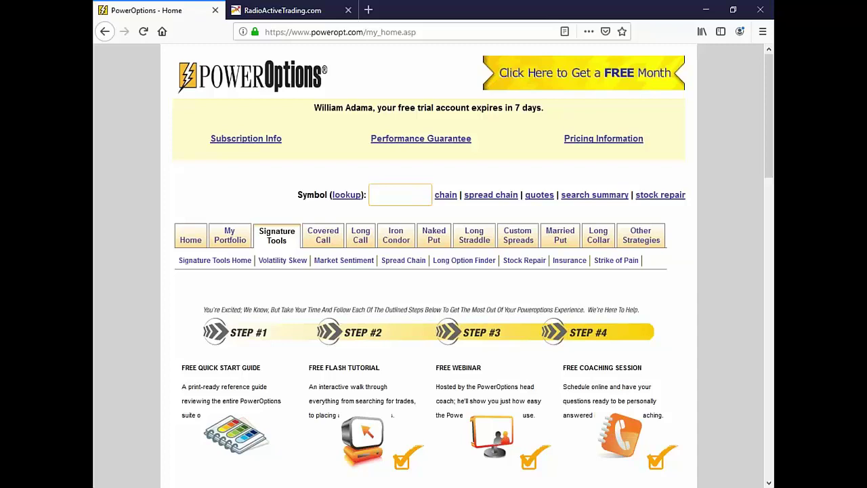
- Open the Married Put section to view its tools and Learning Center articles
left_click(554, 238)
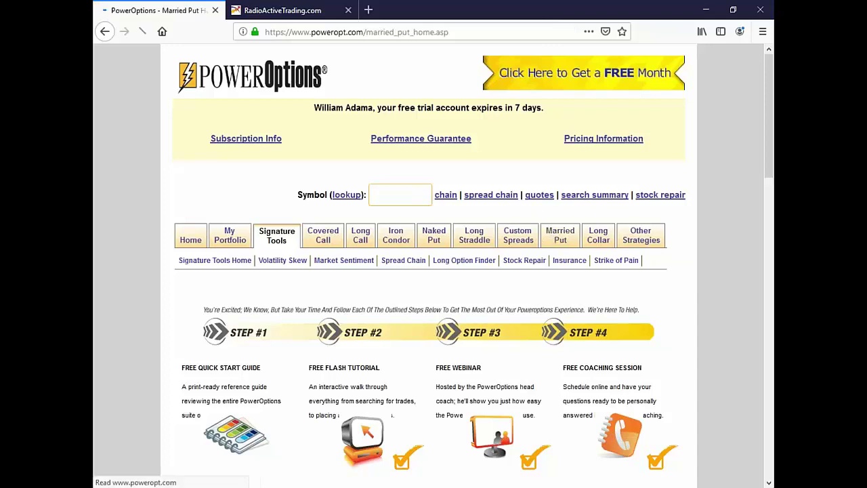
scroll(722, 376, "down", 3)
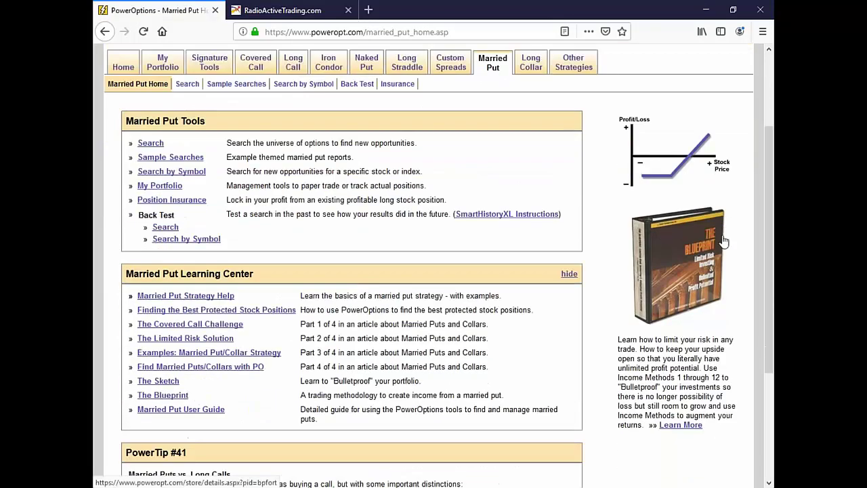